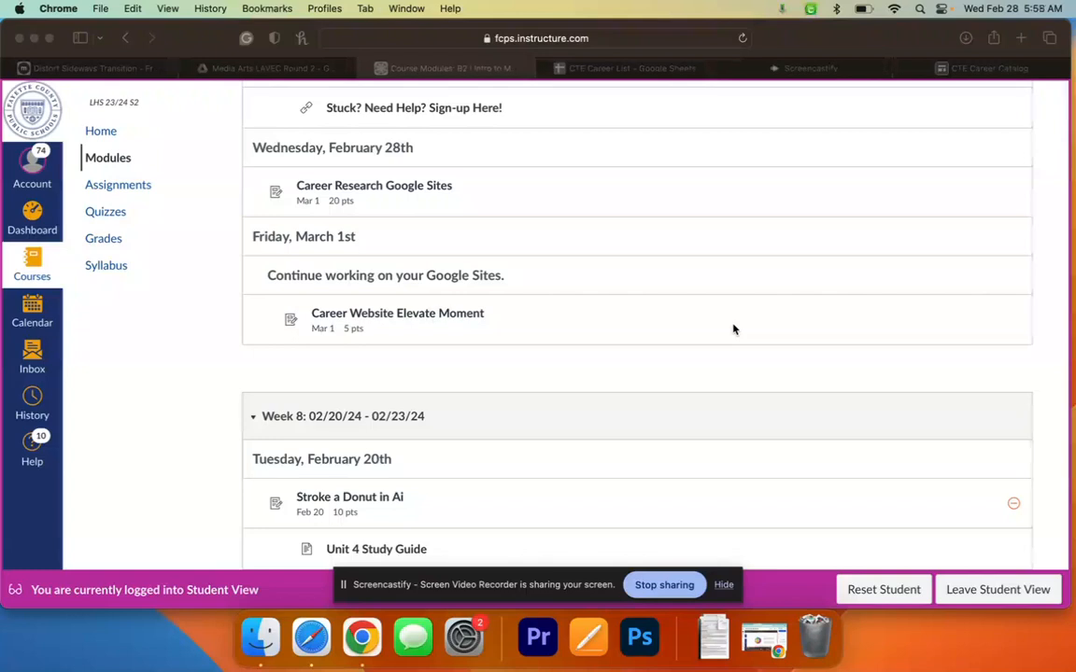
- Bring Safari forward and open the Career Research Google Sites assignment from Canvas Modules
{"action": "left_click", "coordinate": [435, 188]}
{"action": "left_click", "coordinate": [435, 189]}
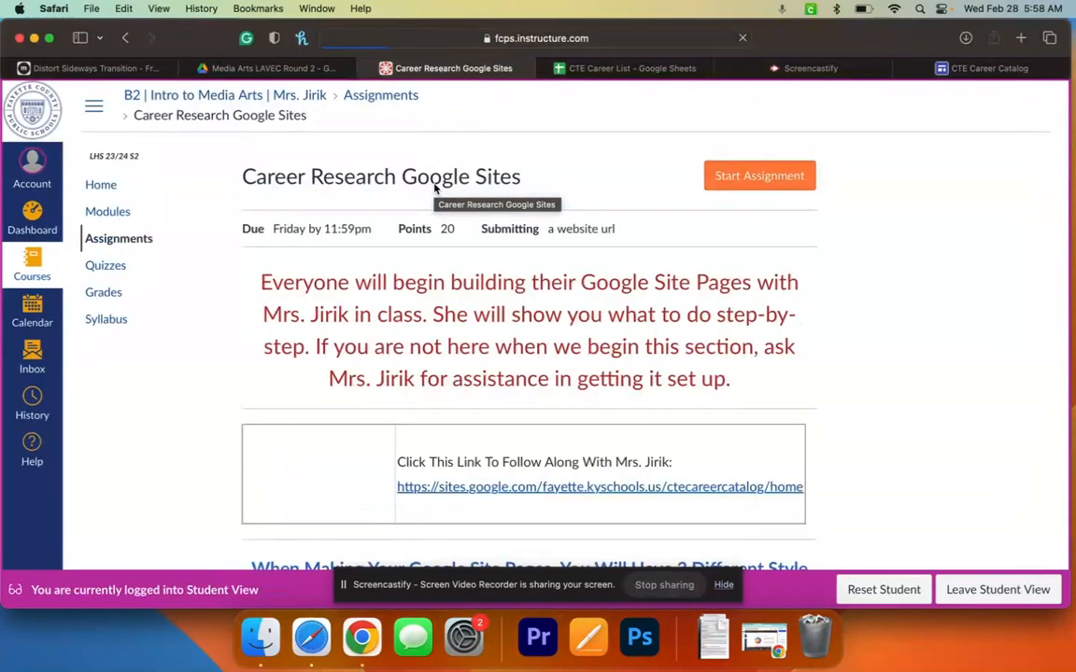
{"action": "scroll", "coordinate": [394, 319], "scroll_direction": "down", "scroll_amount": 1}
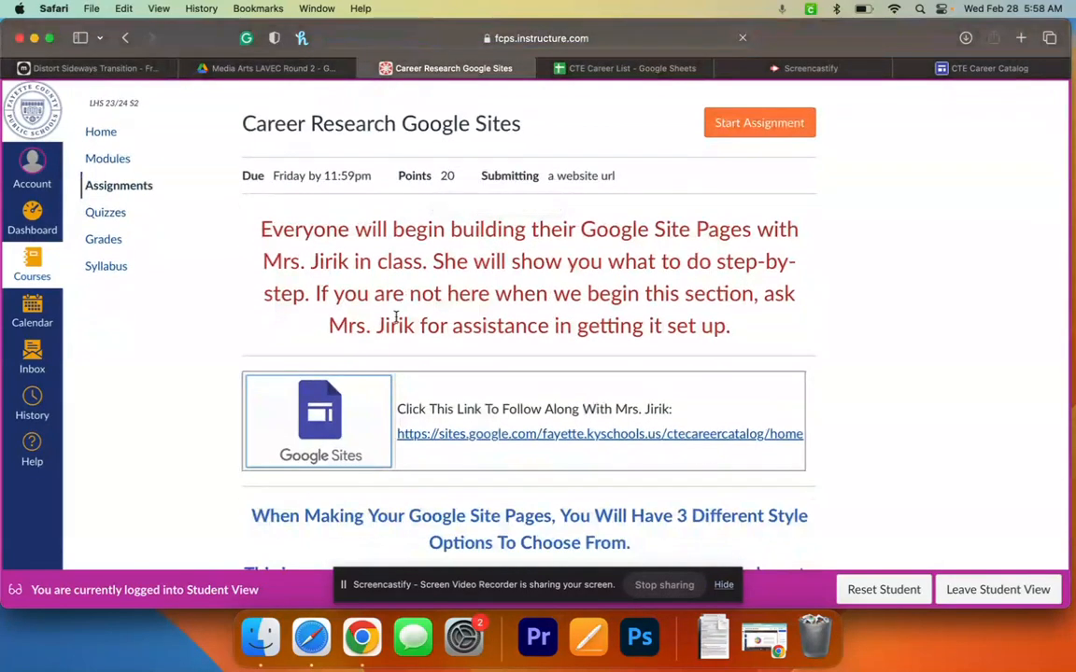
{"action": "scroll", "coordinate": [396, 319], "scroll_direction": "down", "scroll_amount": 10}
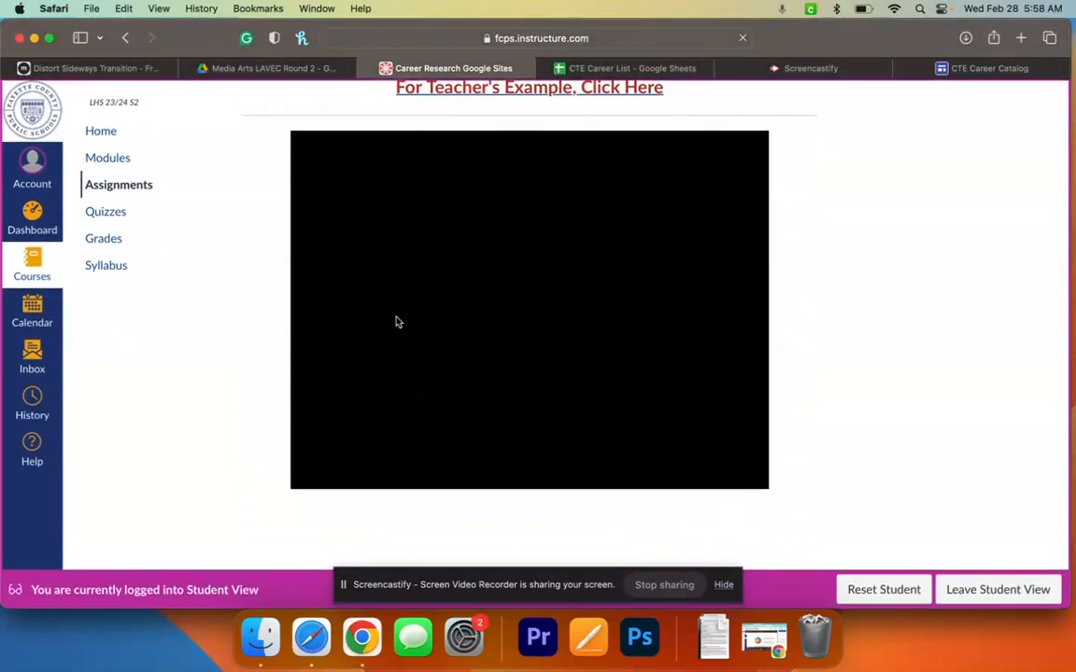
{"action": "scroll", "coordinate": [396, 322], "scroll_direction": "up", "scroll_amount": 5}
{"action": "scroll", "coordinate": [398, 320], "scroll_direction": "up", "scroll_amount": 5}
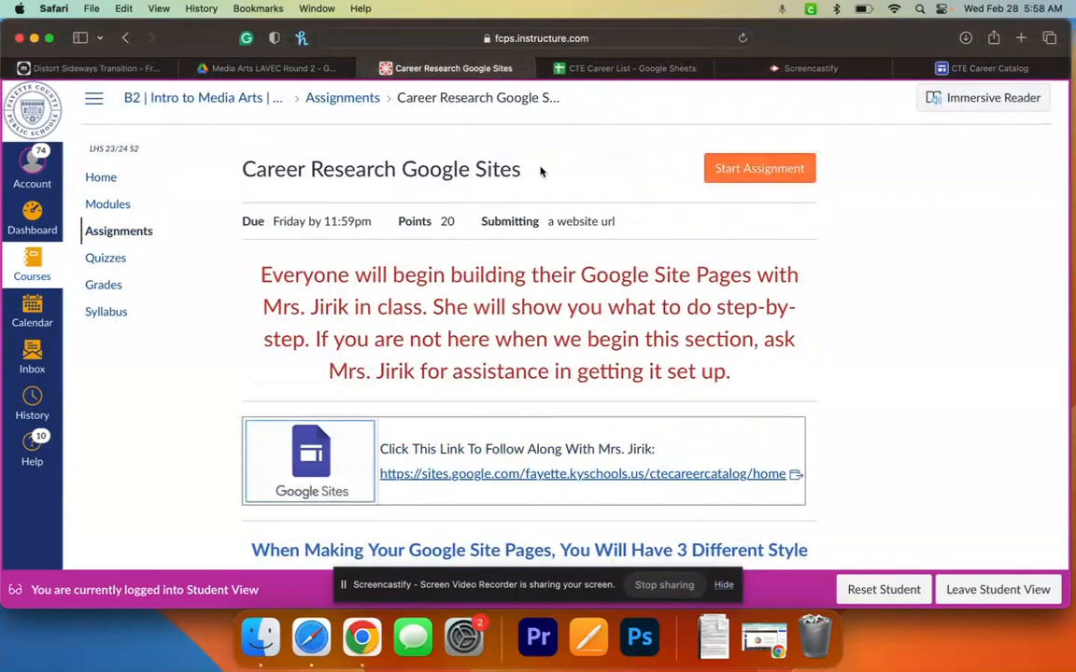
{"action": "scroll", "coordinate": [642, 306], "scroll_direction": "down", "scroll_amount": 1}
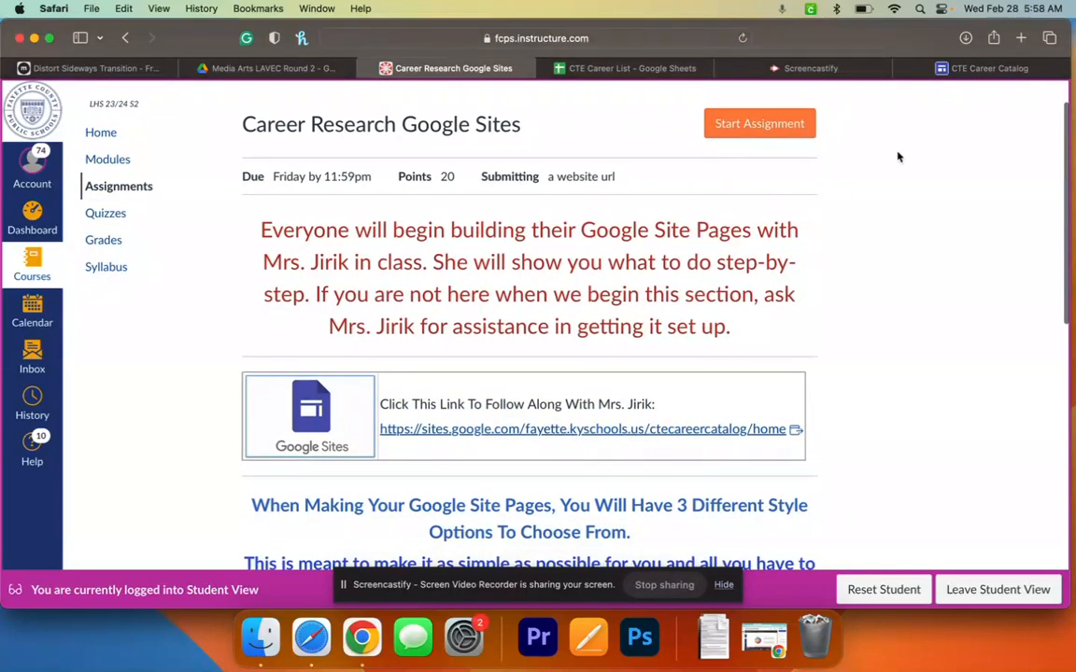
- Look over the CTE Career Catalog home page, preview it, then return to the Canvas assignment
{"action": "left_click", "coordinate": [972, 68]}
{"action": "mouse_move", "coordinate": [693, 163]}
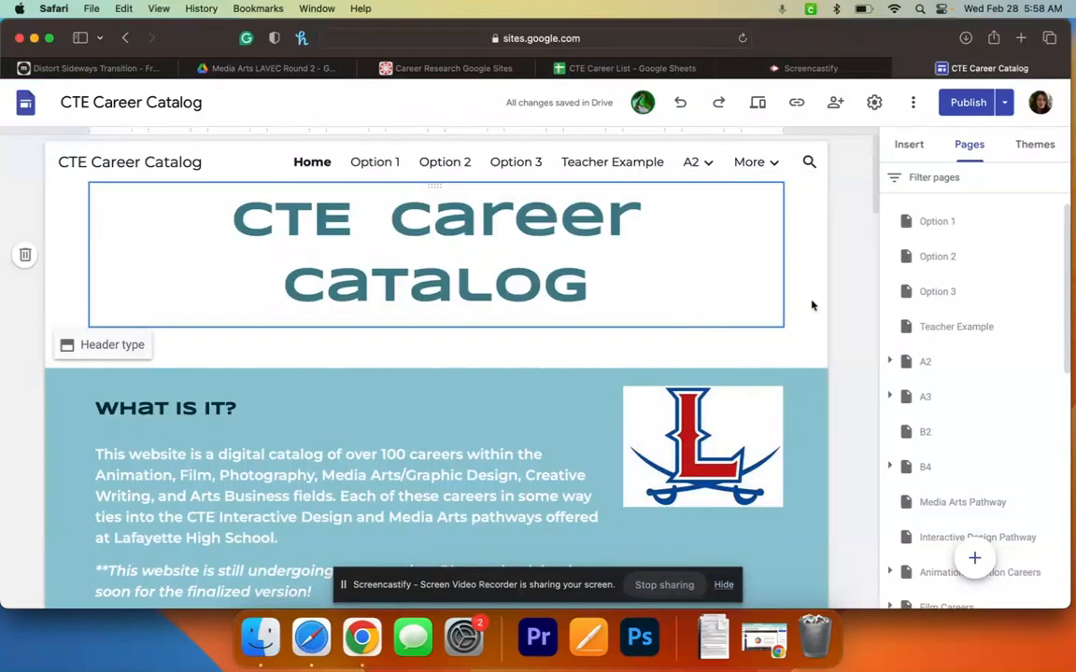
{"action": "scroll", "coordinate": [857, 333], "scroll_direction": "down", "scroll_amount": 3}
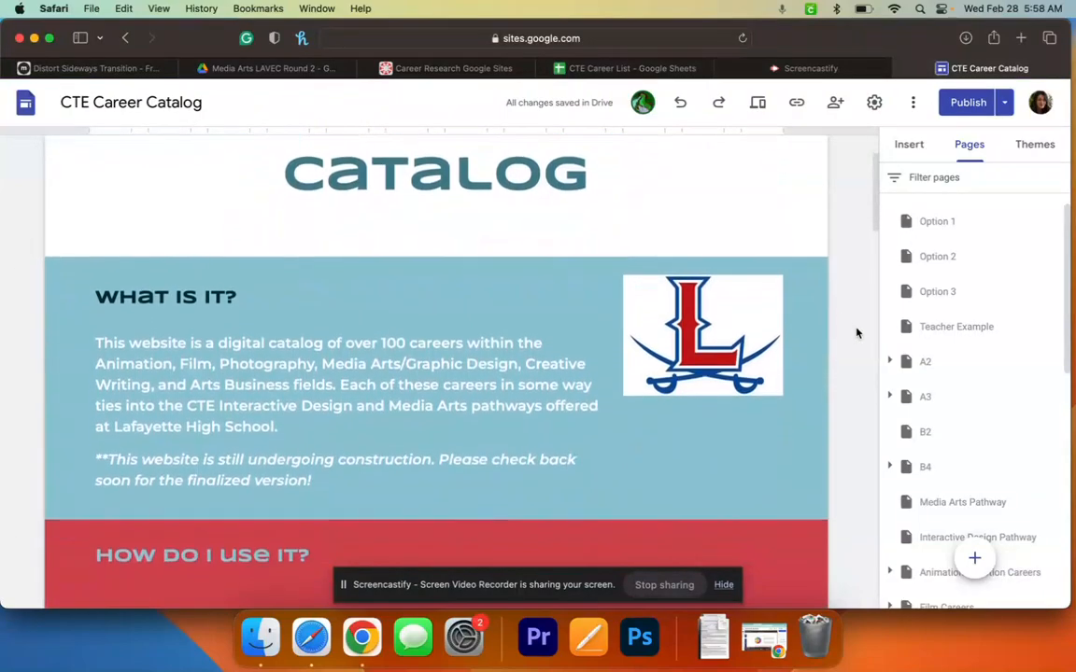
{"action": "scroll", "coordinate": [857, 334], "scroll_direction": "down", "scroll_amount": 15}
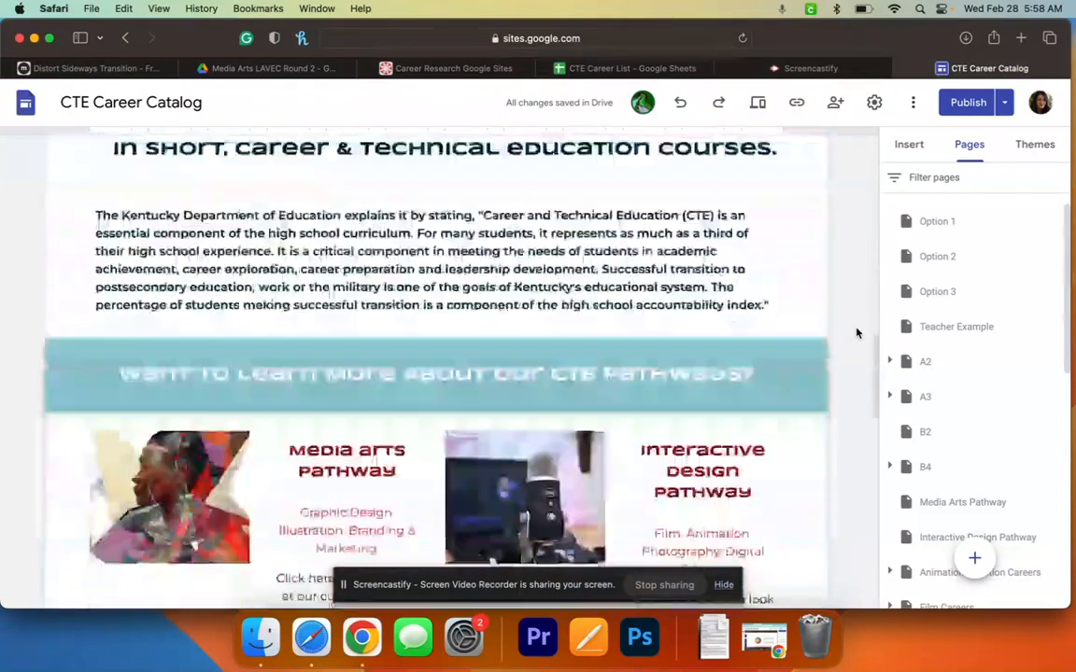
{"action": "scroll", "coordinate": [858, 334], "scroll_direction": "down", "scroll_amount": 10}
{"action": "scroll", "coordinate": [858, 334], "scroll_direction": "up", "scroll_amount": 7}
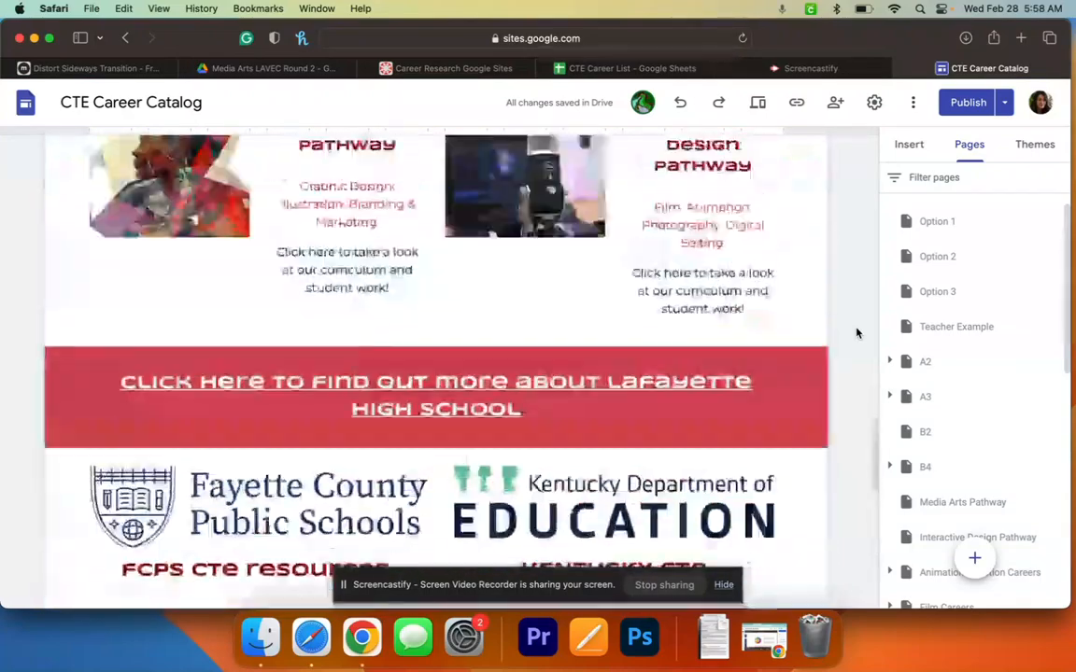
{"action": "scroll", "coordinate": [857, 334], "scroll_direction": "up", "scroll_amount": 10}
{"action": "scroll", "coordinate": [856, 234], "scroll_direction": "up", "scroll_amount": 6}
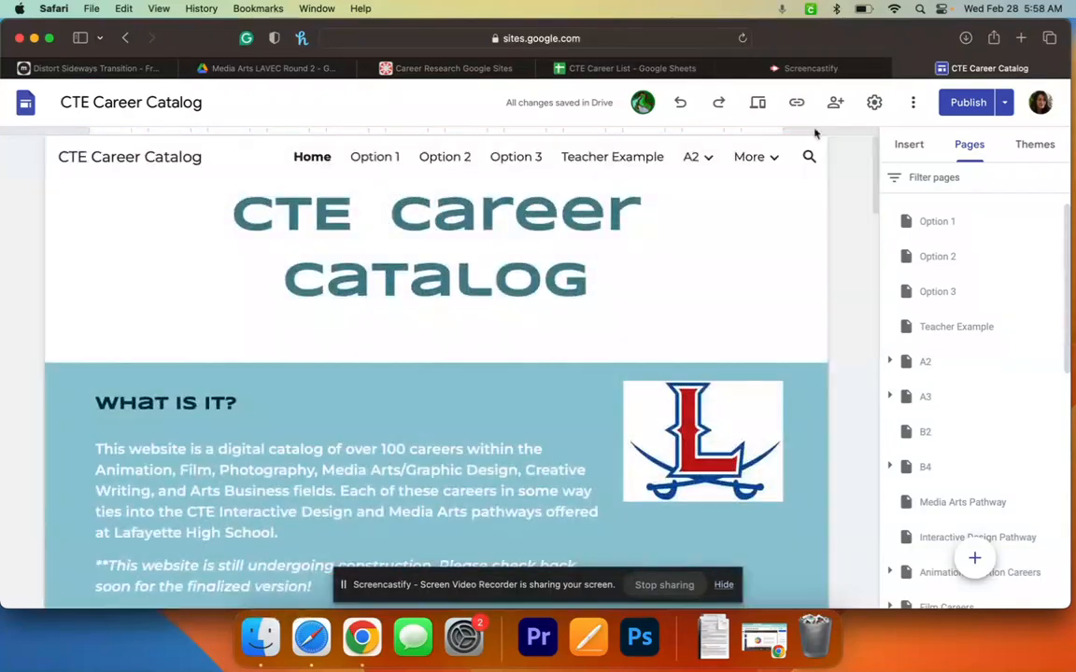
{"action": "left_click", "coordinate": [758, 103]}
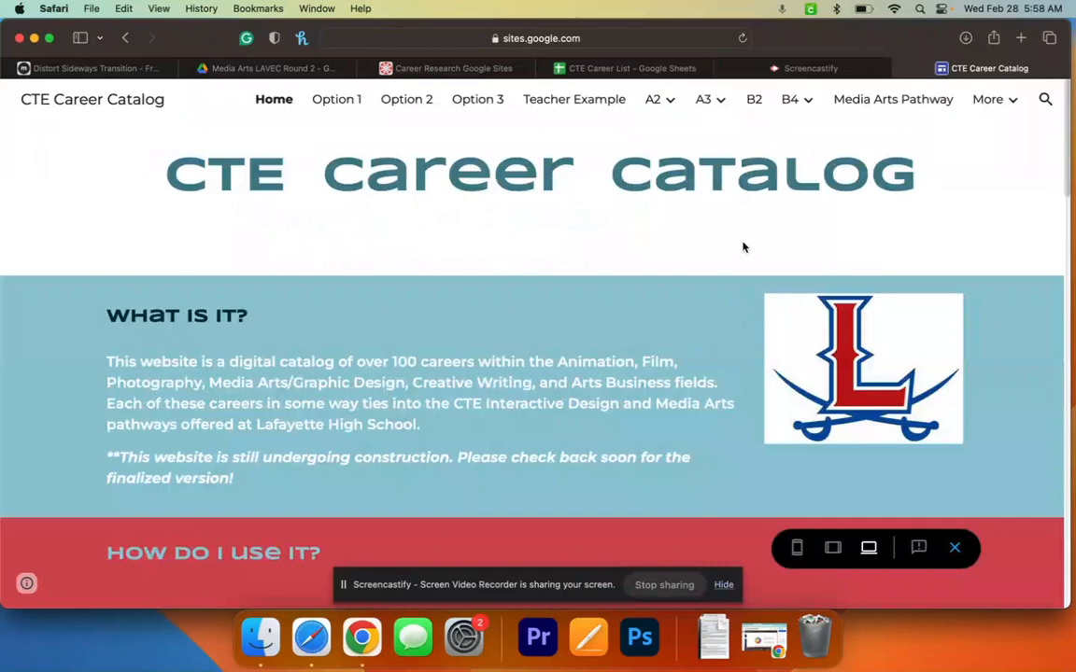
{"action": "left_click", "coordinate": [423, 71]}
{"action": "scroll", "coordinate": [426, 398], "scroll_direction": "down", "scroll_amount": 5}
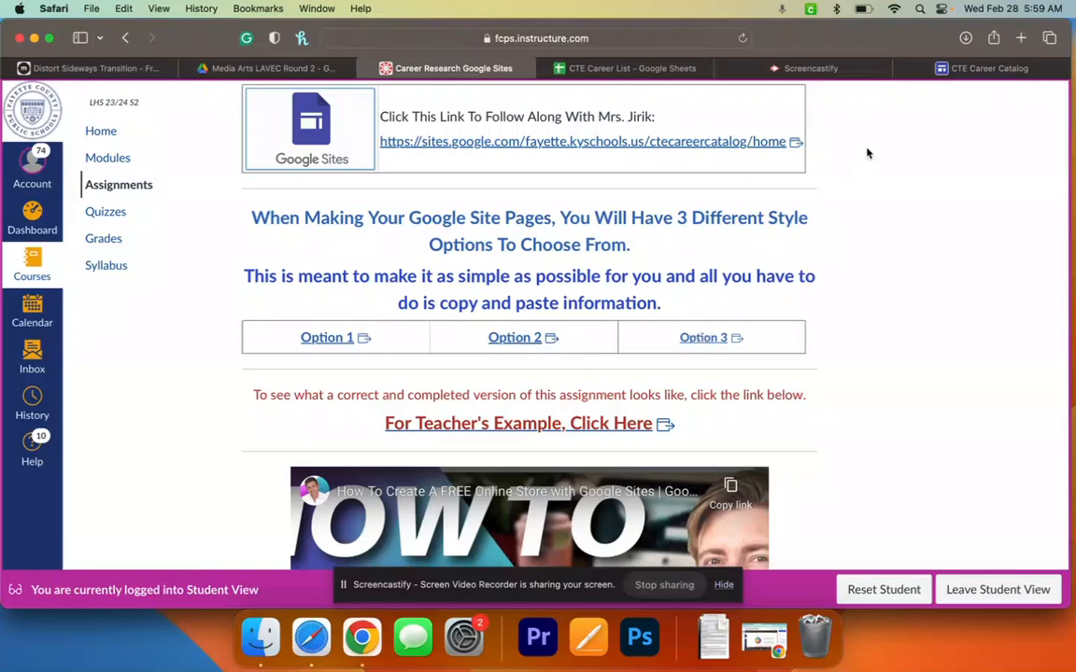
{"action": "left_click", "coordinate": [945, 69]}
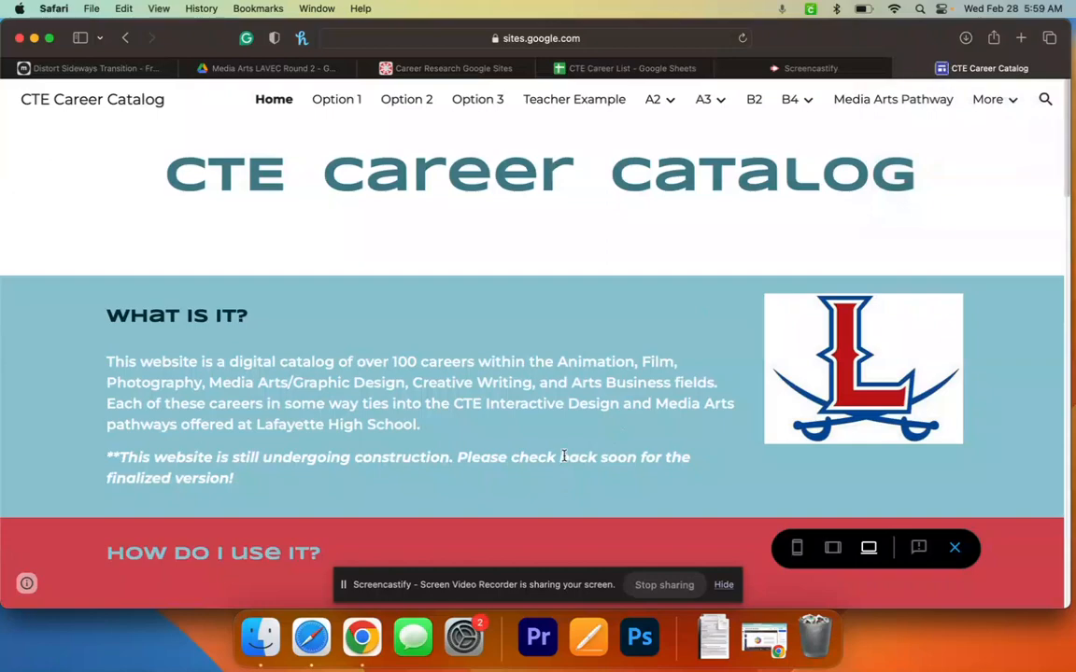
- Go to Option 1 and read through its Photography job description, salary average and colleges
{"action": "scroll", "coordinate": [568, 374], "scroll_direction": "down", "scroll_amount": 1}
{"action": "scroll", "coordinate": [572, 355], "scroll_direction": "up", "scroll_amount": 1}
{"action": "left_click", "coordinate": [335, 108]}
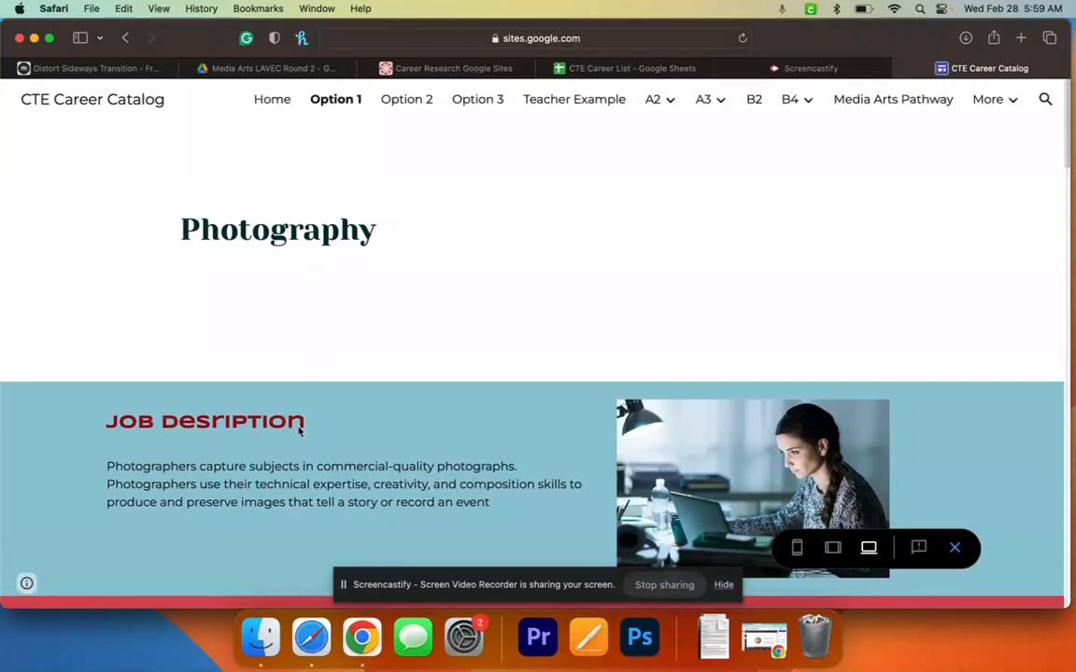
{"action": "scroll", "coordinate": [298, 429], "scroll_direction": "down", "scroll_amount": 15}
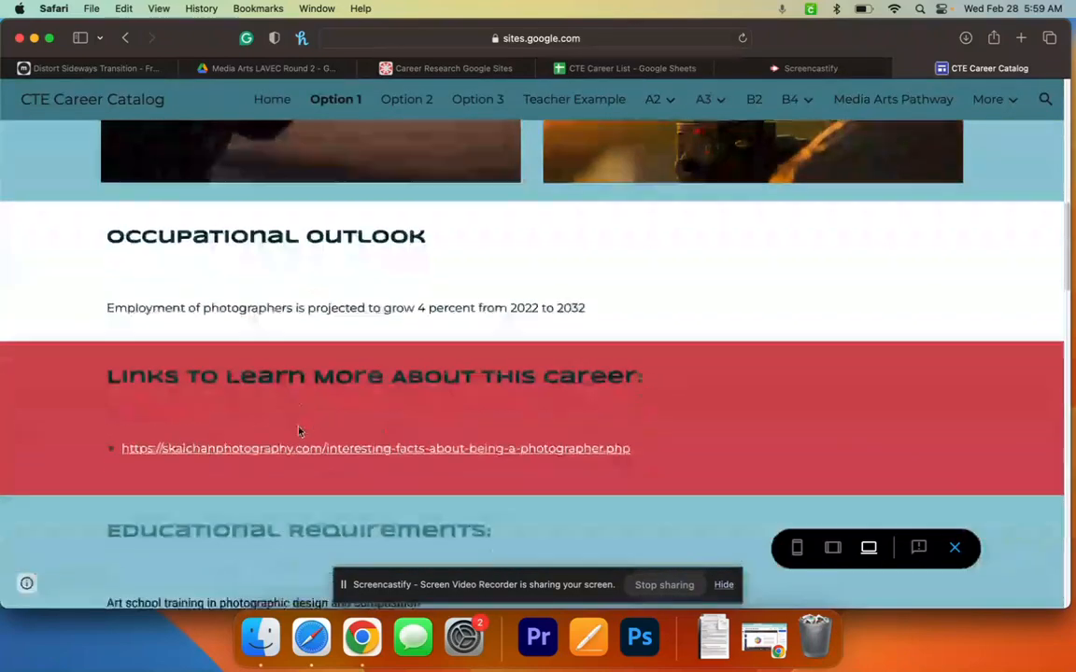
{"action": "scroll", "coordinate": [298, 428], "scroll_direction": "up", "scroll_amount": 15}
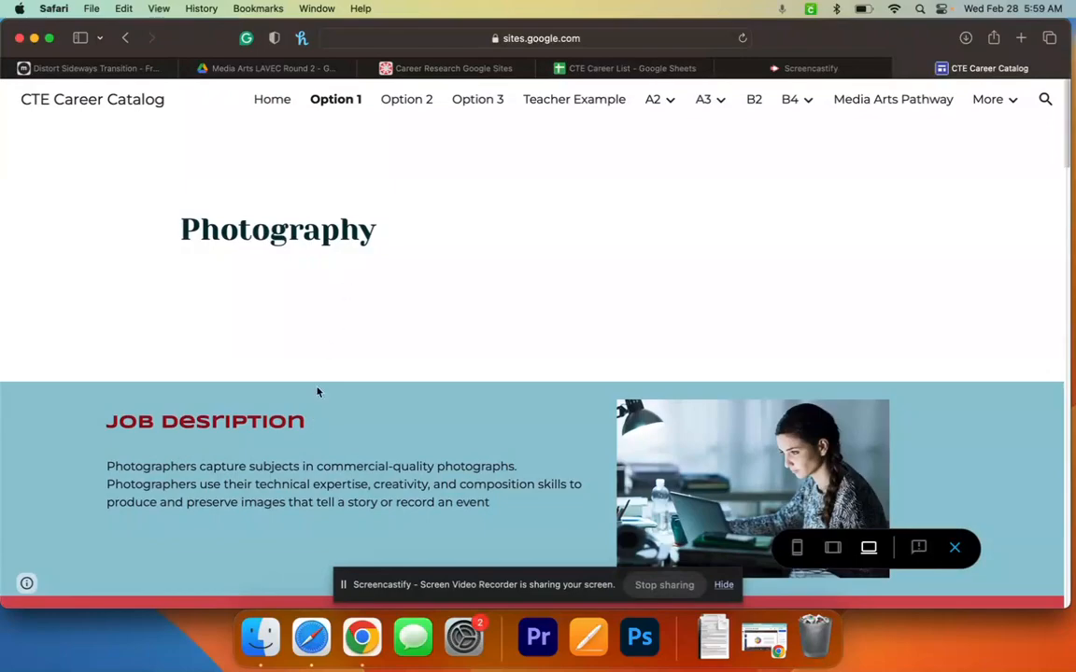
{"action": "scroll", "coordinate": [304, 454], "scroll_direction": "down", "scroll_amount": 20}
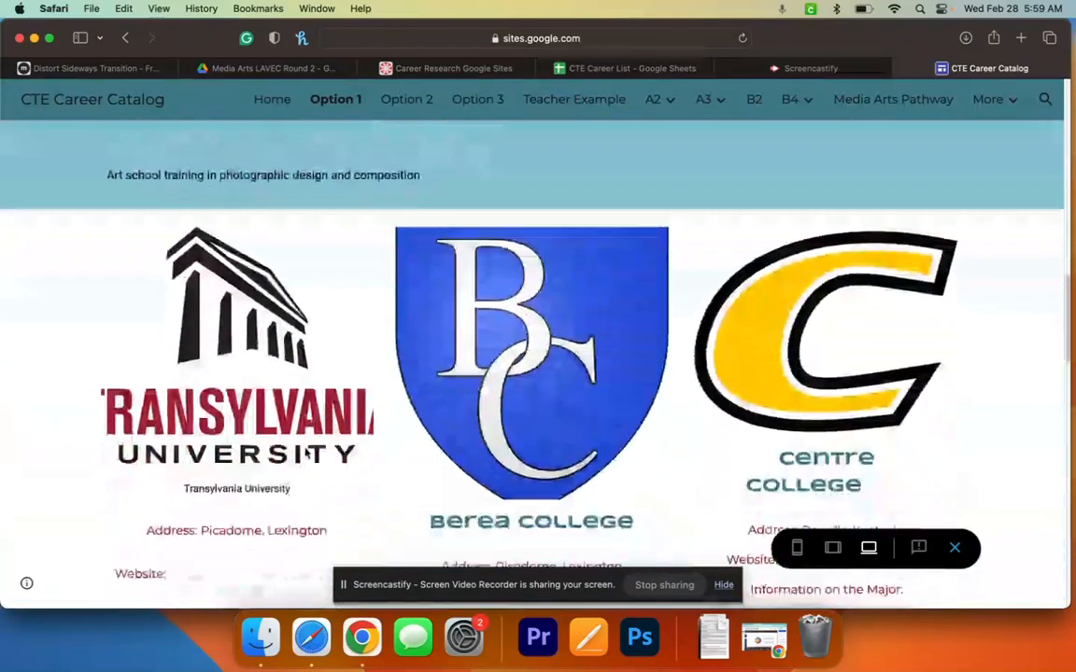
{"action": "scroll", "coordinate": [304, 455], "scroll_direction": "up", "scroll_amount": 10}
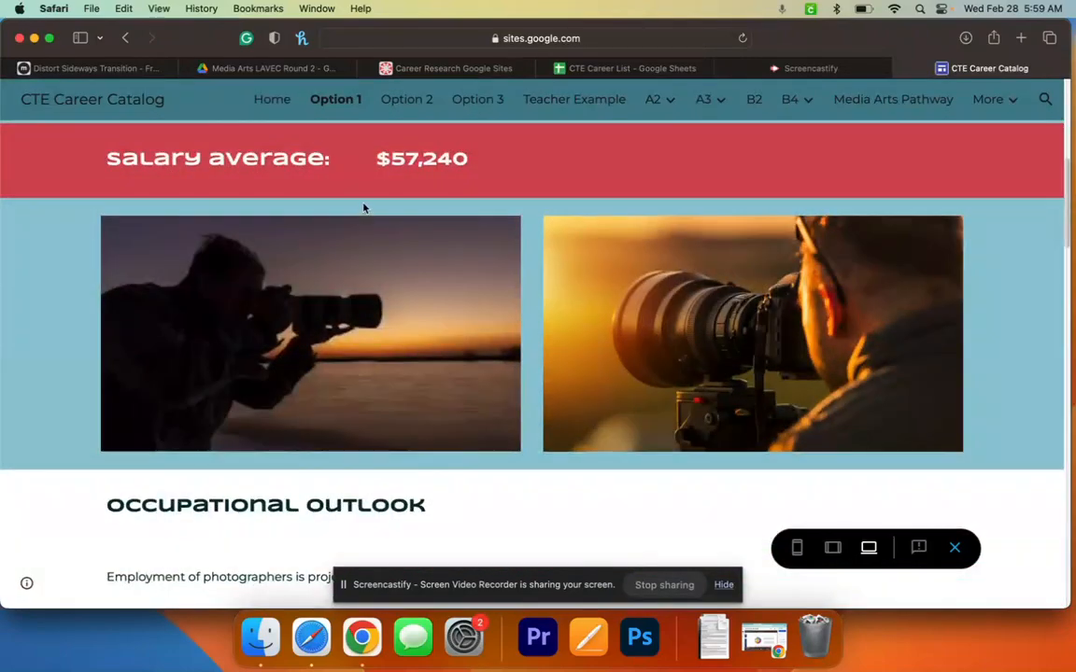
{"action": "scroll", "coordinate": [364, 208], "scroll_direction": "up", "scroll_amount": 6}
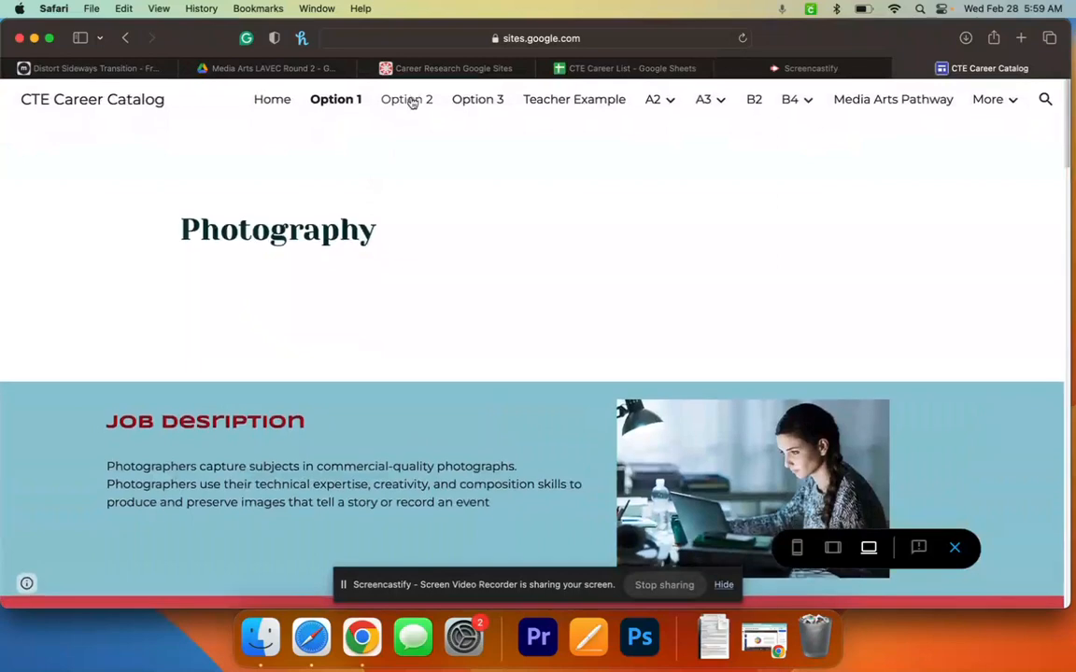
- Go to Option 2 and scroll through the Lighting Designer page
{"action": "left_click", "coordinate": [408, 100]}
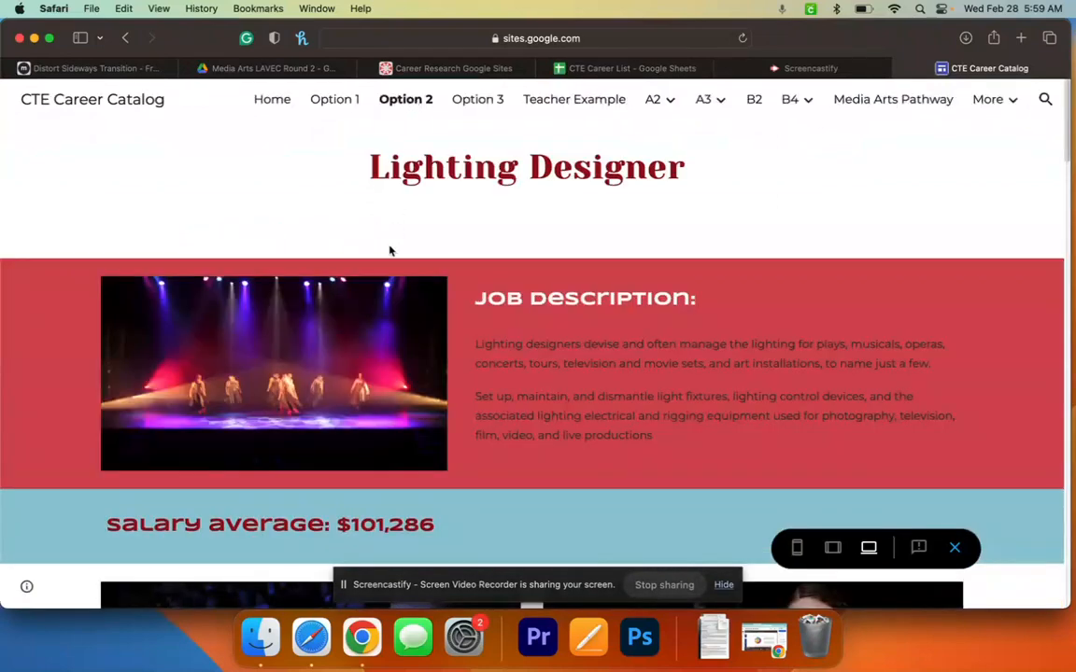
{"action": "scroll", "coordinate": [385, 267], "scroll_direction": "down", "scroll_amount": 5}
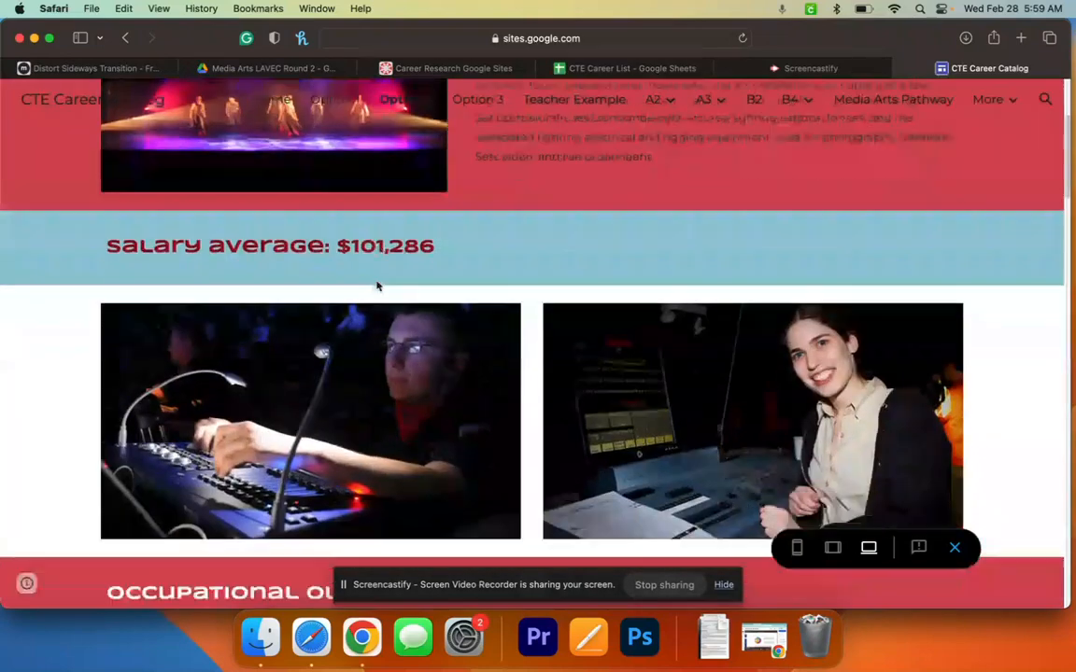
{"action": "scroll", "coordinate": [377, 286], "scroll_direction": "down", "scroll_amount": 9}
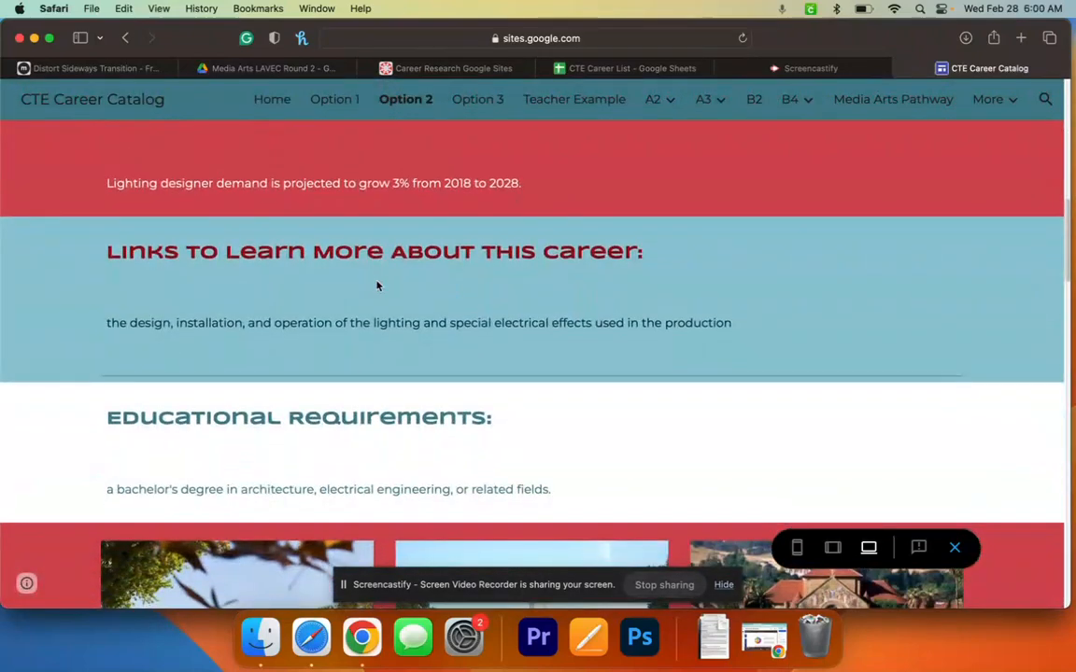
{"action": "scroll", "coordinate": [377, 286], "scroll_direction": "up", "scroll_amount": 15}
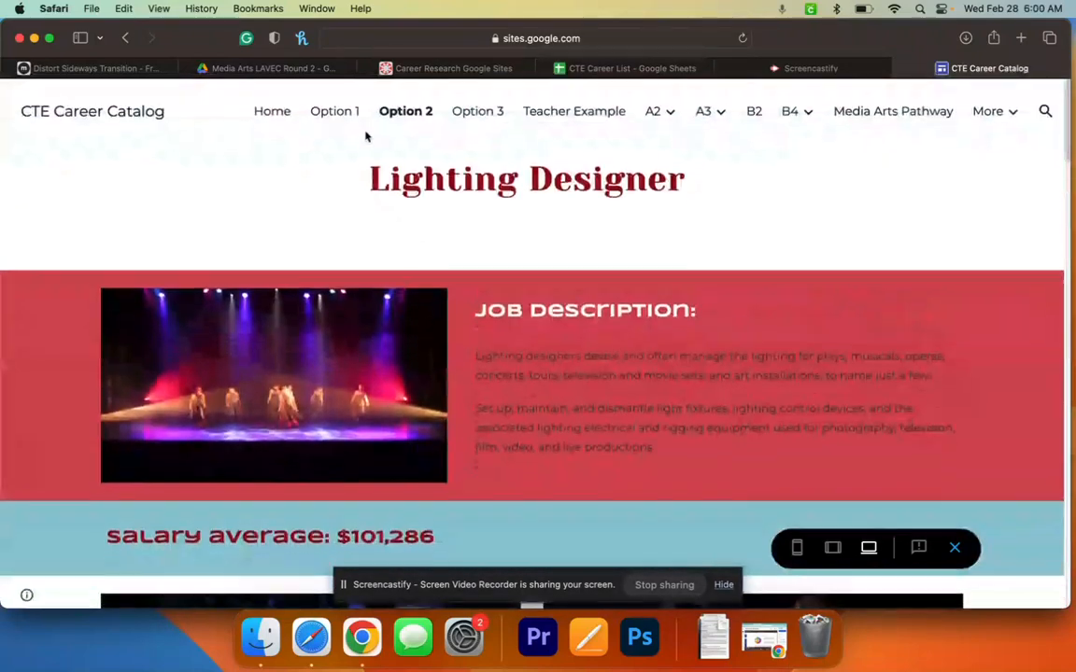
- Go to Option 3 and scroll through the photographer page with its $57,240 salary average
{"action": "left_click", "coordinate": [460, 109]}
{"action": "scroll", "coordinate": [397, 373], "scroll_direction": "down", "scroll_amount": 5}
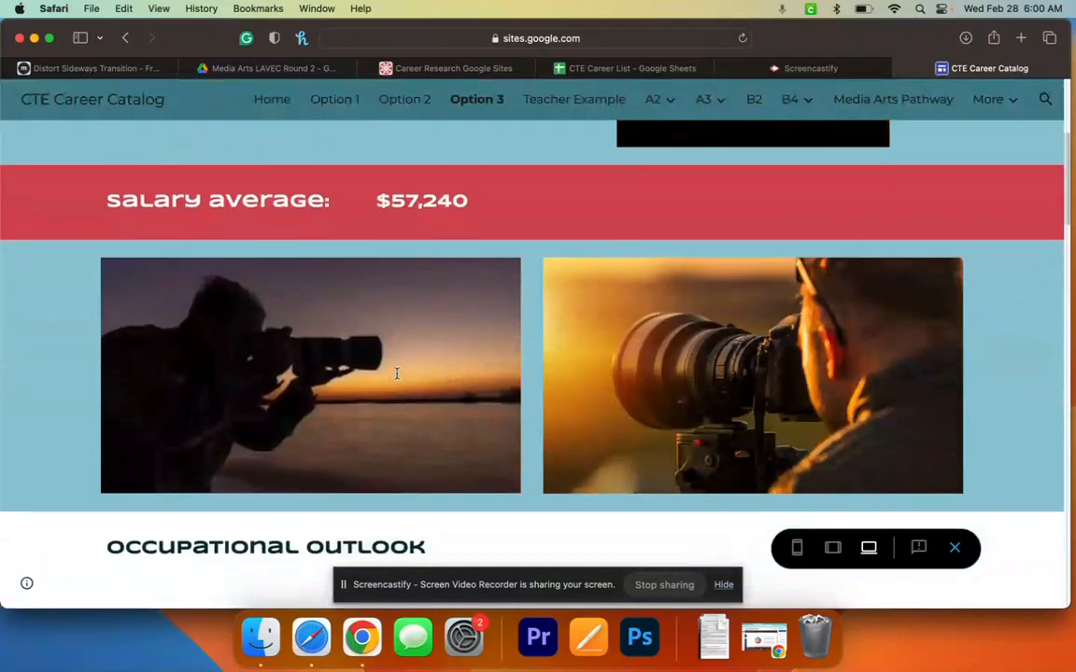
{"action": "scroll", "coordinate": [397, 374], "scroll_direction": "down", "scroll_amount": 20}
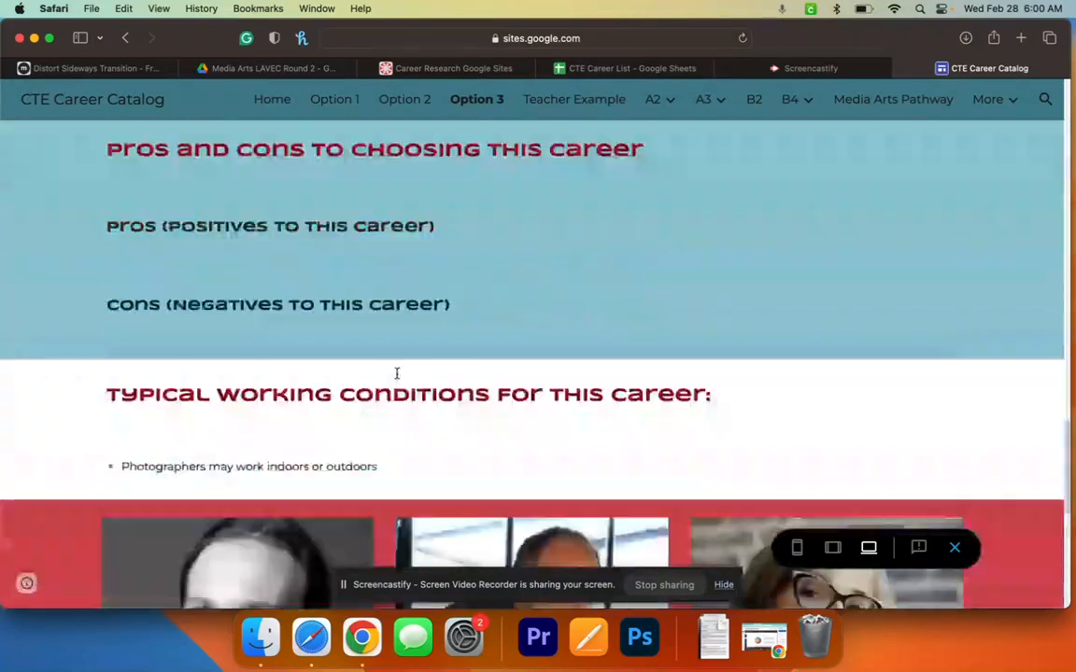
{"action": "scroll", "coordinate": [397, 374], "scroll_direction": "down", "scroll_amount": 4}
{"action": "scroll", "coordinate": [397, 374], "scroll_direction": "up", "scroll_amount": 20}
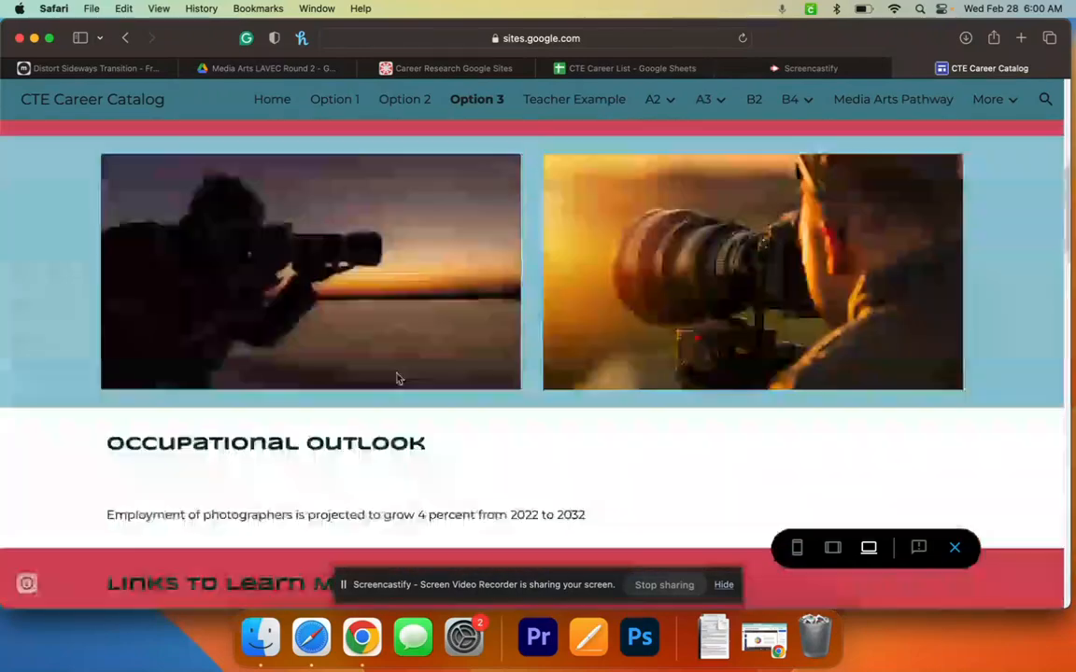
{"action": "scroll", "coordinate": [397, 378], "scroll_direction": "up", "scroll_amount": 5}
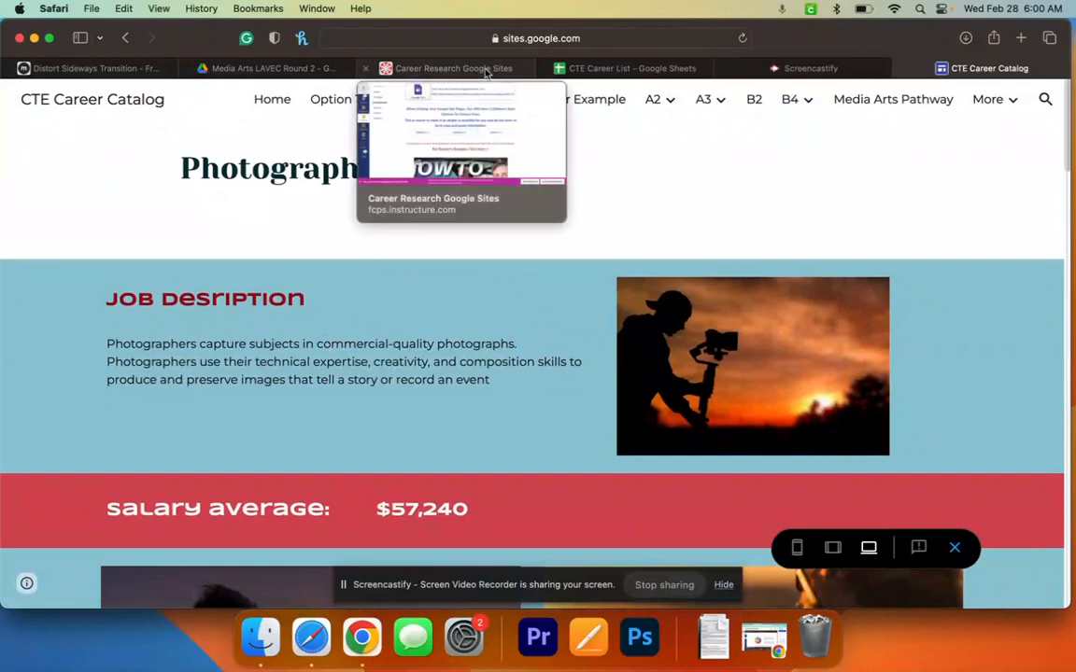
- Back in the Canvas assignment, follow the "For Teacher's Example, Click Here" link
{"action": "left_click", "coordinate": [452, 68]}
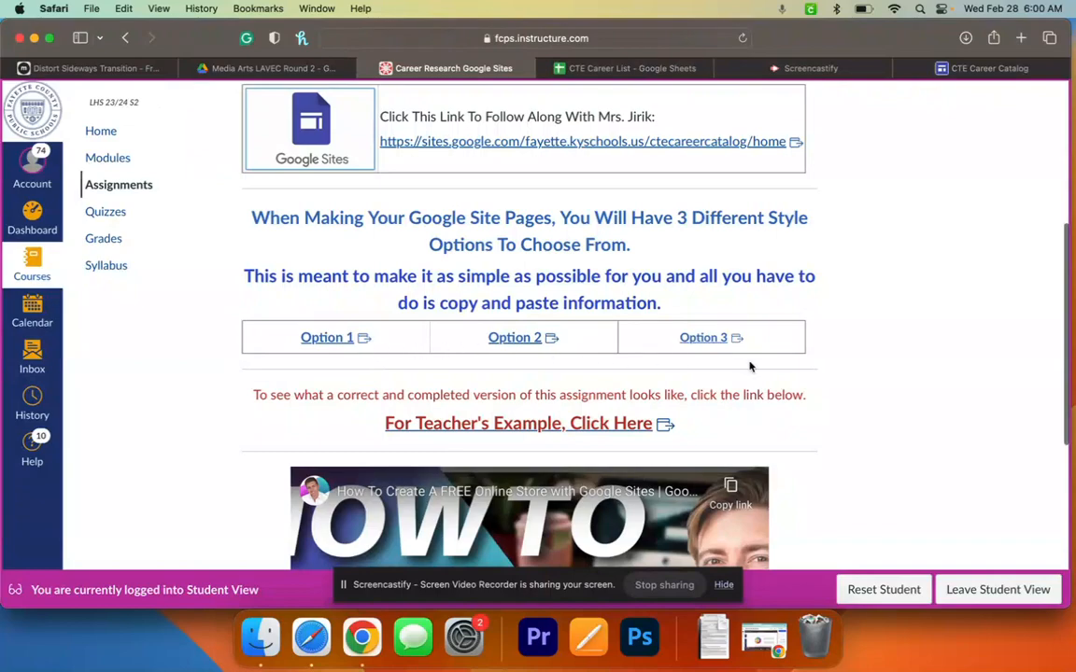
{"action": "scroll", "coordinate": [747, 364], "scroll_direction": "up", "scroll_amount": 5}
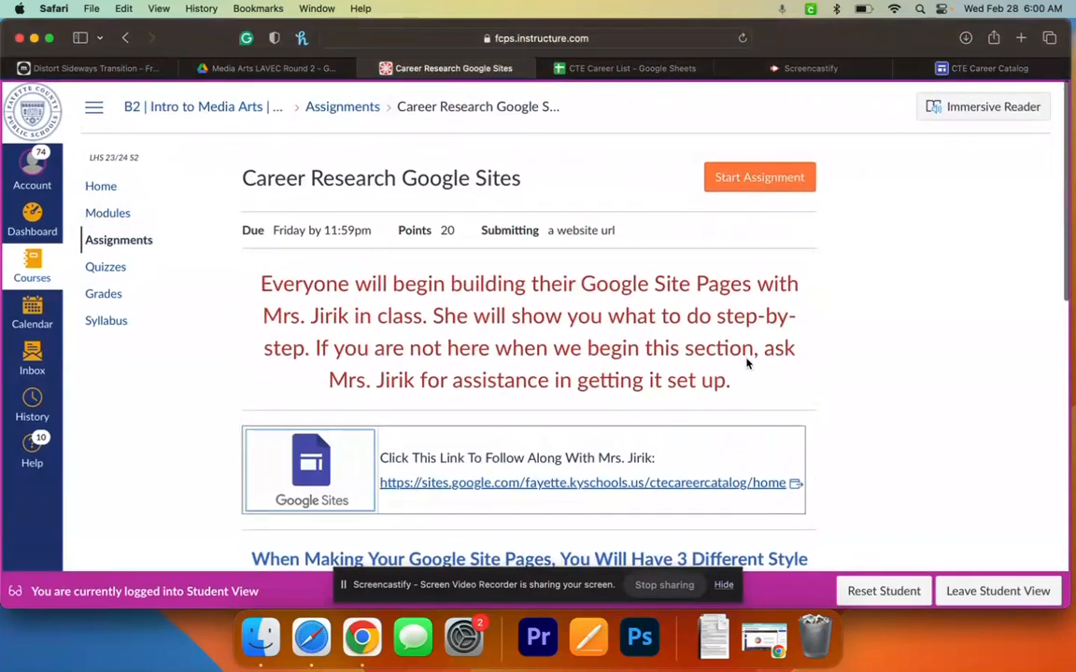
{"action": "scroll", "coordinate": [747, 363], "scroll_direction": "down", "scroll_amount": 4}
{"action": "scroll", "coordinate": [748, 365], "scroll_direction": "down", "scroll_amount": 1}
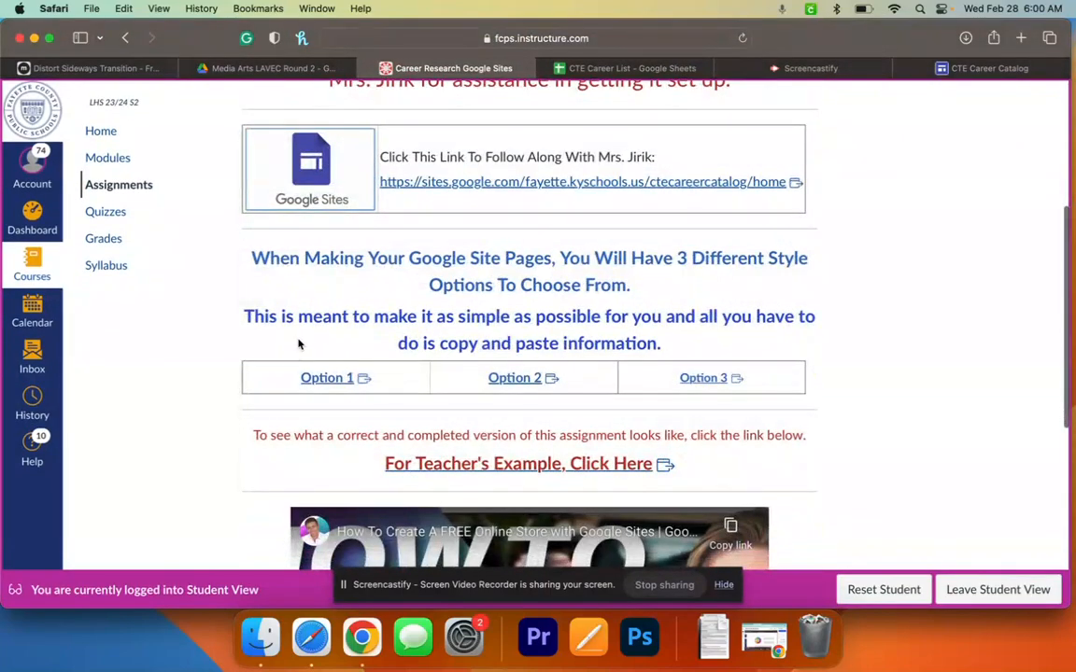
{"action": "left_click", "coordinate": [492, 465]}
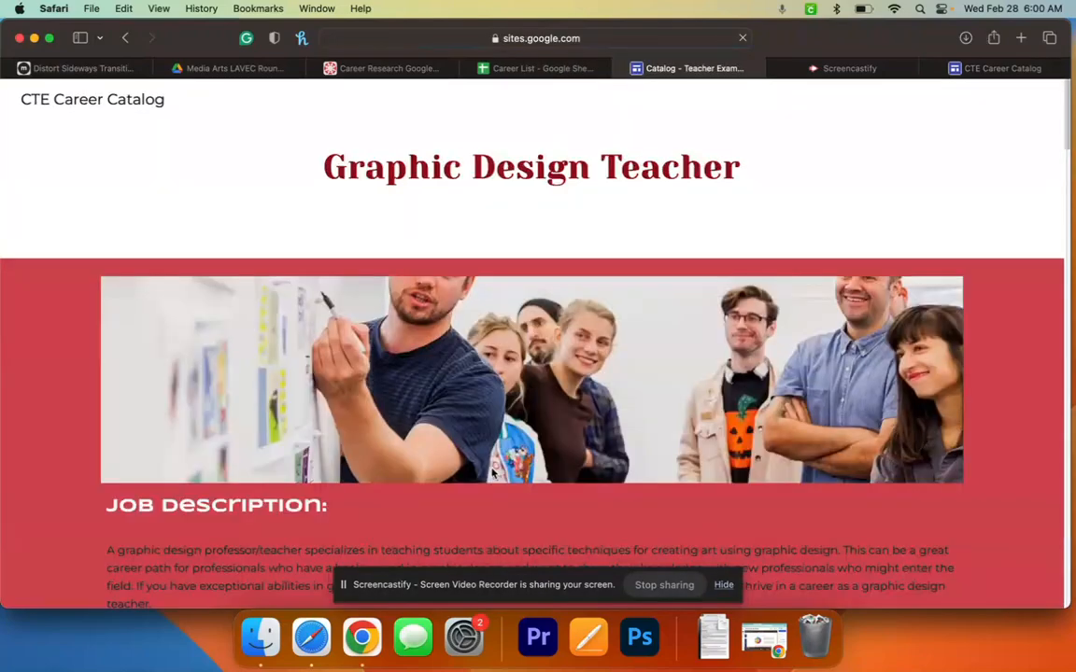
- Scroll through the Graphic Design Teacher example page, then return to the Canvas assignment tab
{"action": "scroll", "coordinate": [492, 474], "scroll_direction": "down", "scroll_amount": 10}
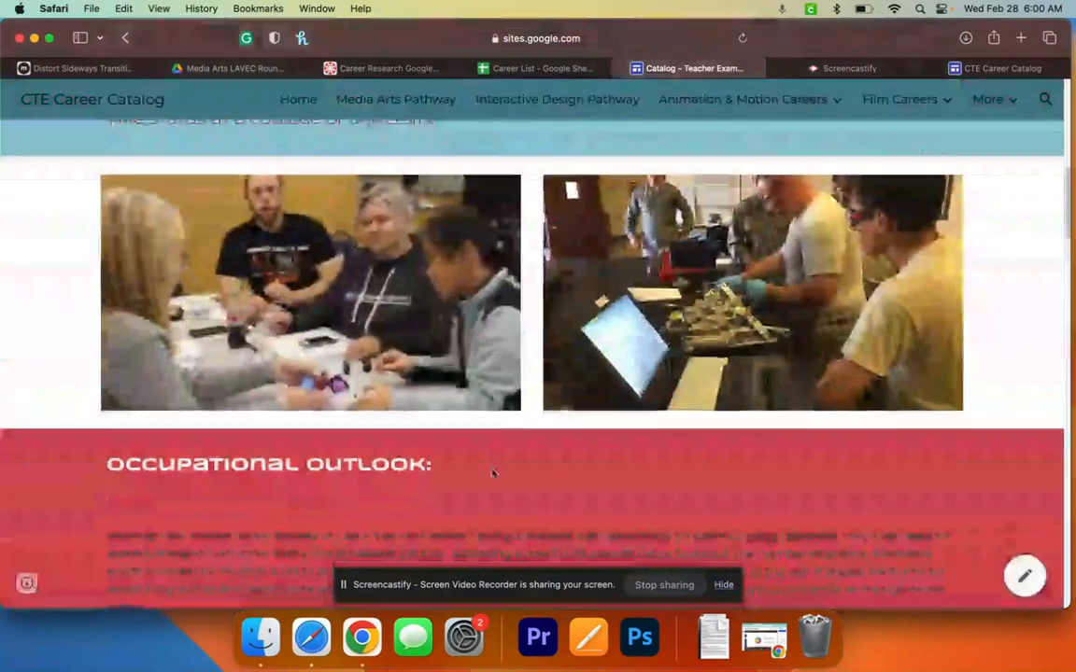
{"action": "scroll", "coordinate": [493, 473], "scroll_direction": "down", "scroll_amount": 15}
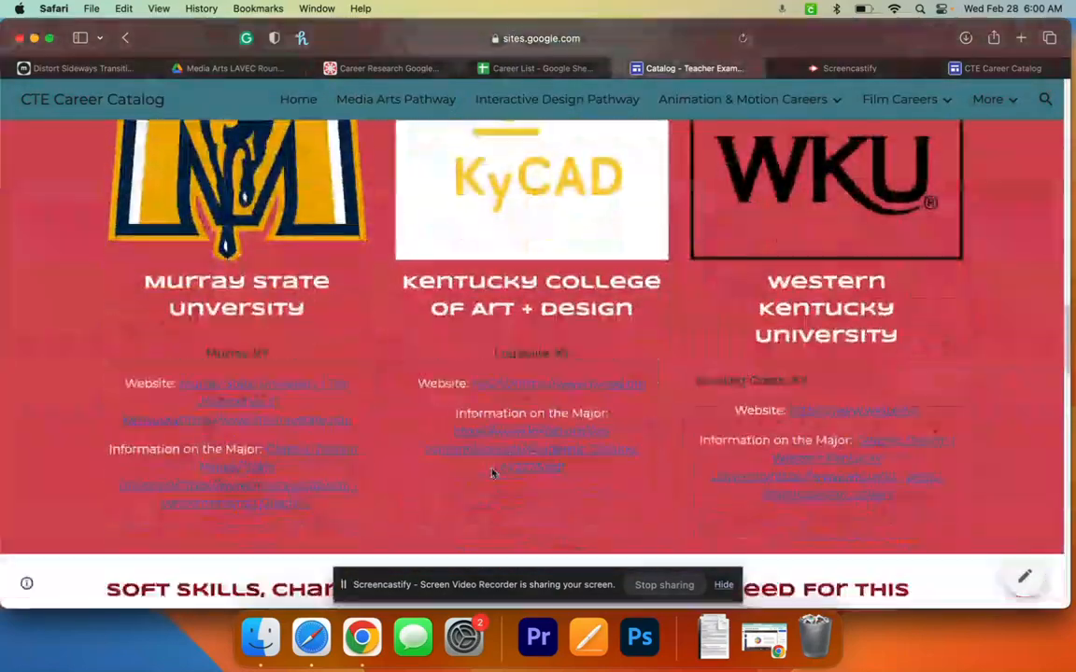
{"action": "scroll", "coordinate": [492, 473], "scroll_direction": "up", "scroll_amount": 20}
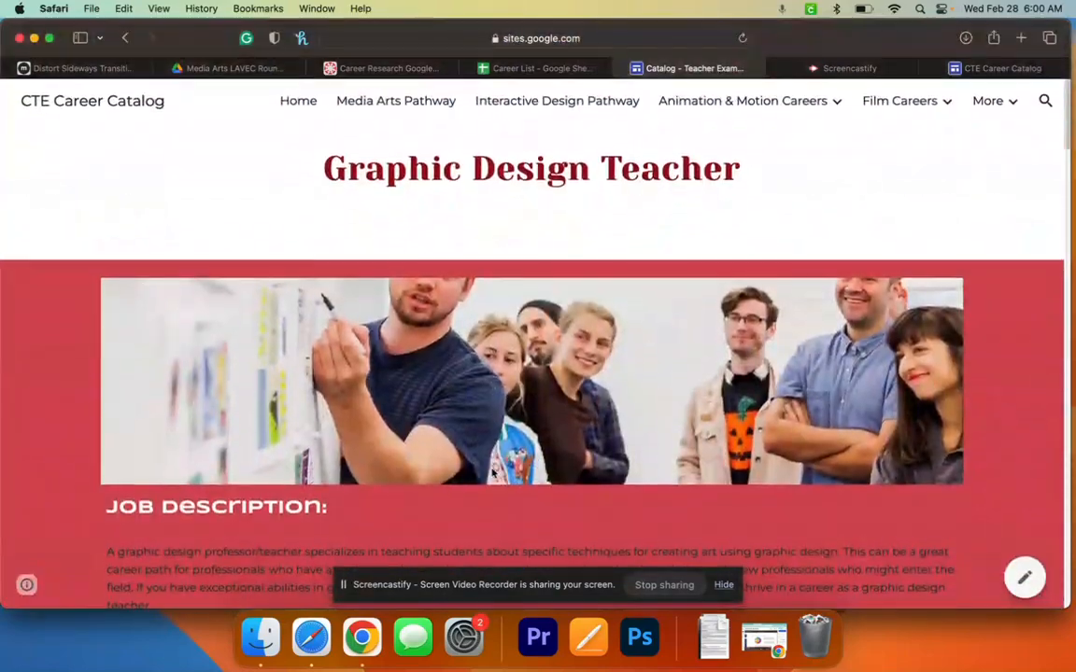
{"action": "left_click", "coordinate": [432, 73]}
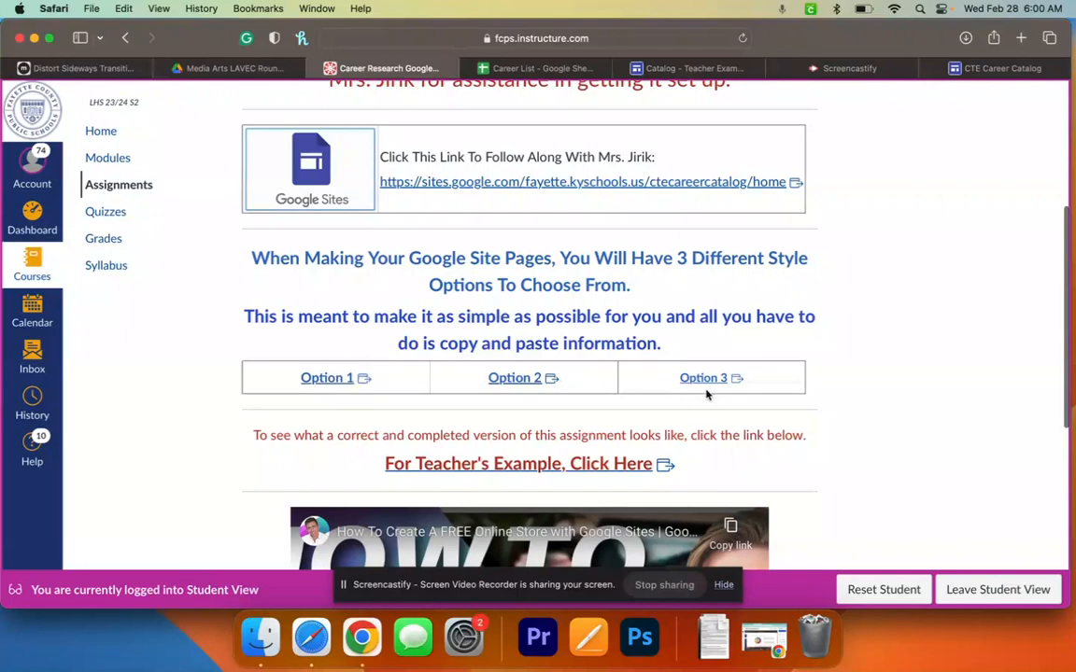
- Open the Option 2 style example, the Gallery Owner/Director page with $135,432 salary, and scroll it
{"action": "left_click", "coordinate": [509, 381]}
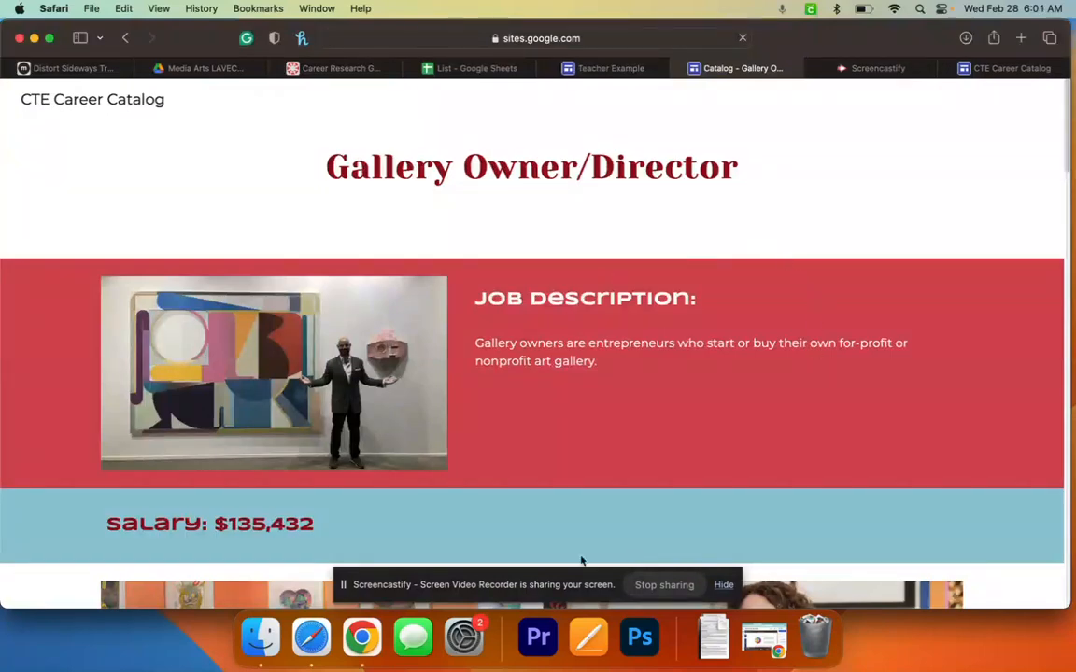
{"action": "scroll", "coordinate": [1026, 452], "scroll_direction": "down", "scroll_amount": 1}
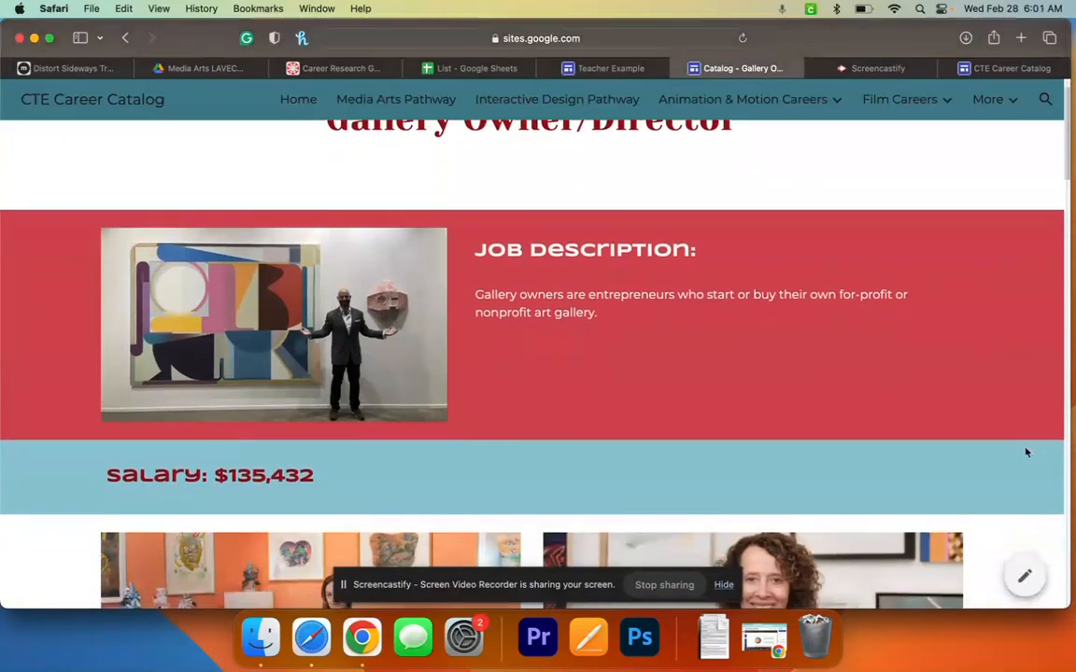
{"action": "scroll", "coordinate": [1027, 452], "scroll_direction": "up", "scroll_amount": 1}
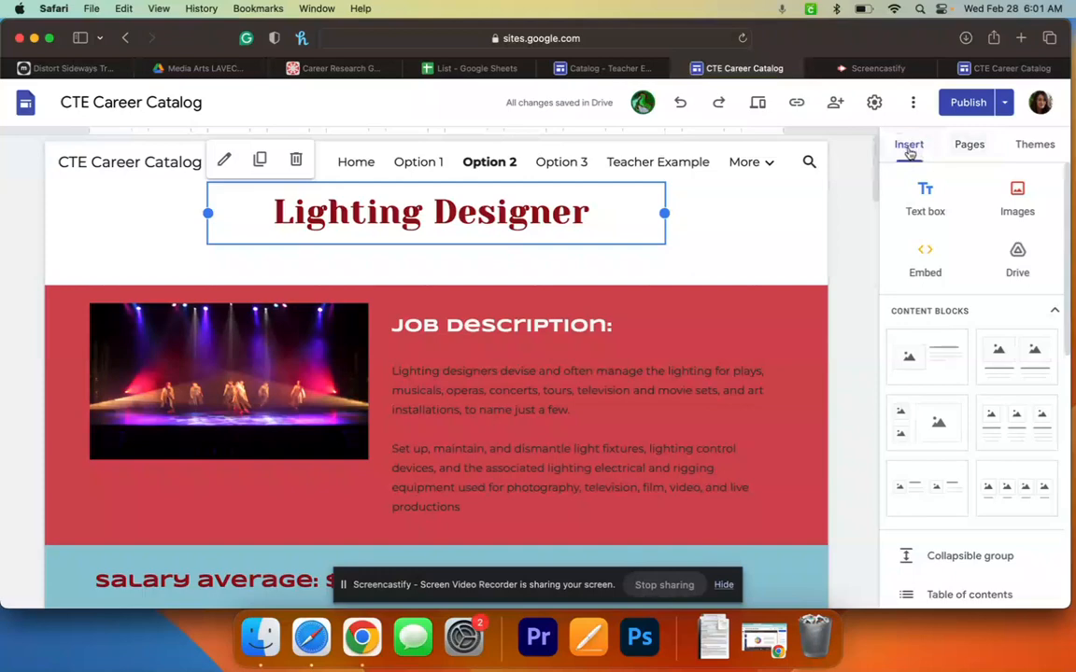
- In the Pages list, choose Duplicate from the Option 2 page's menu, giving 'Copy of Option 2'
{"action": "left_click", "coordinate": [1049, 147]}
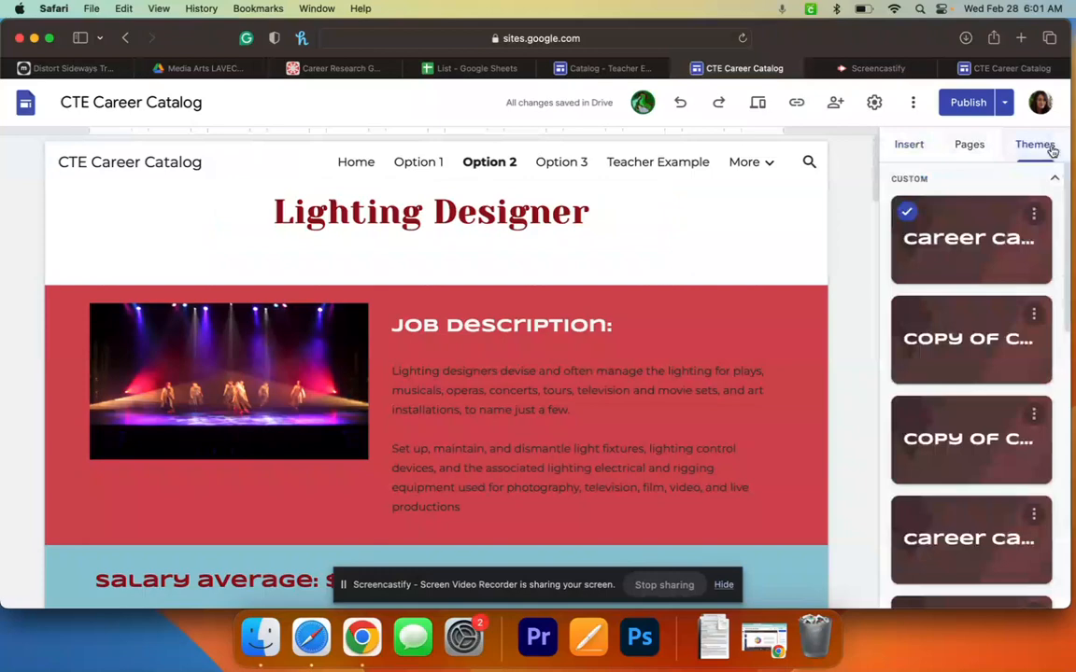
{"action": "left_click", "coordinate": [974, 146]}
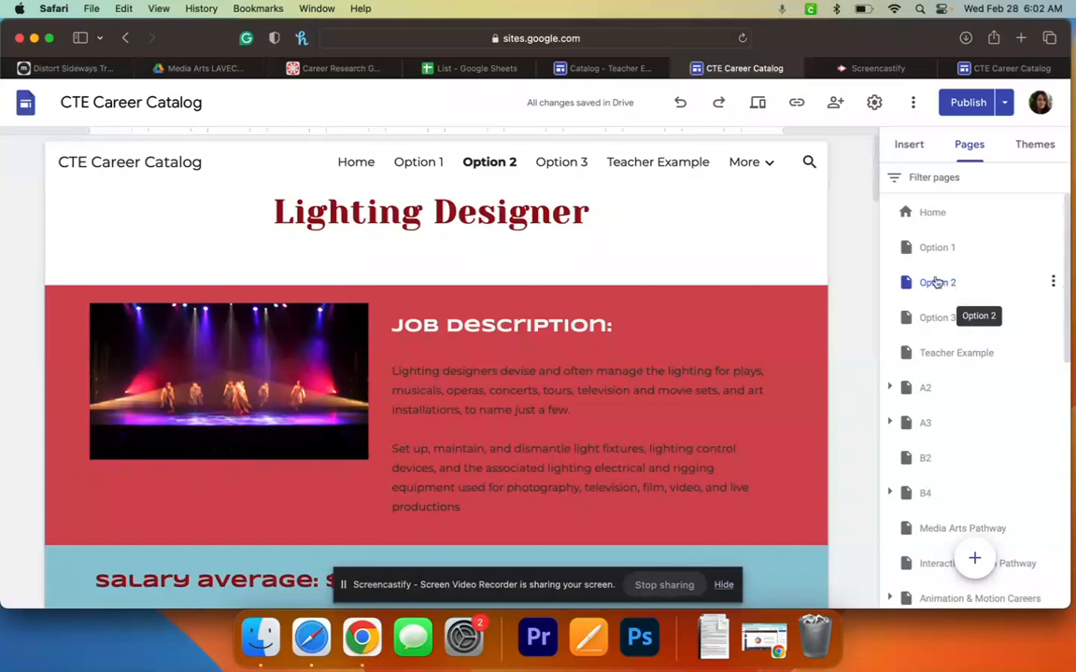
{"action": "left_click", "coordinate": [1056, 283]}
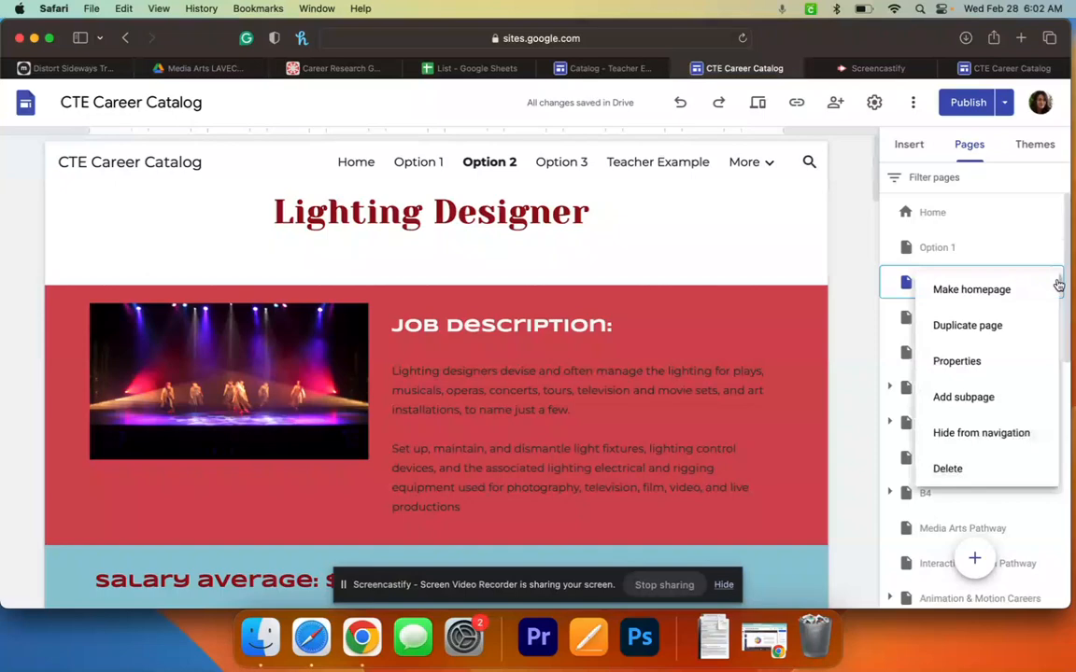
{"action": "left_click", "coordinate": [1026, 326]}
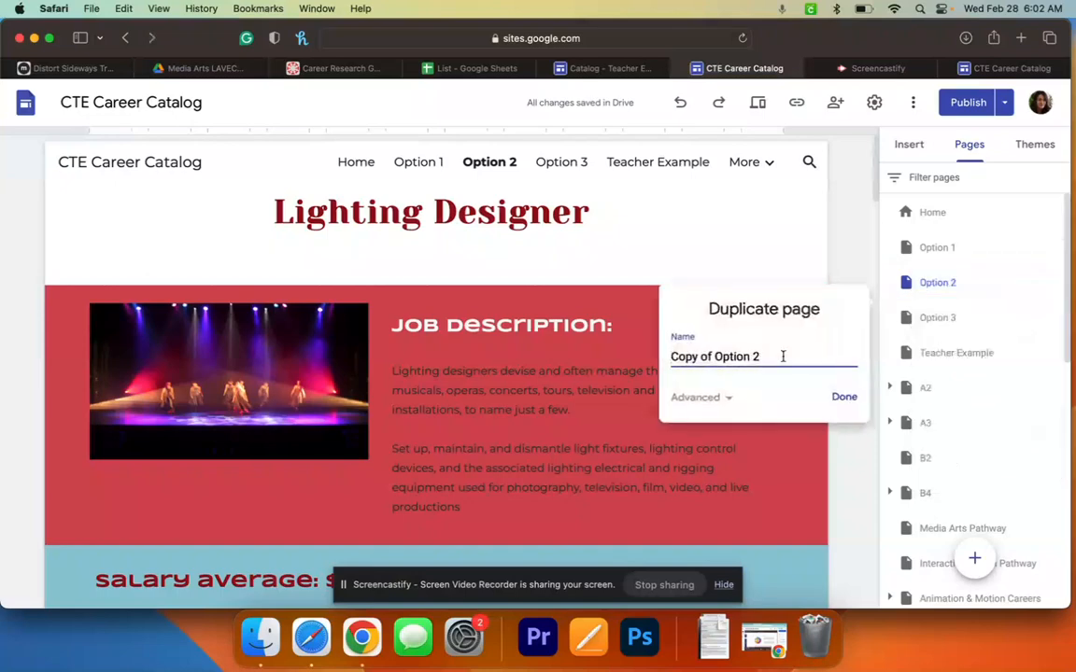
- Name the duplicated page with the researcher's name instead of 'Copy of Option 2' and confirm
{"action": "left_click_drag", "start_coordinate": [761, 356], "coordinate": [637, 352]}
{"action": "type", "text": "VanessaJ"}
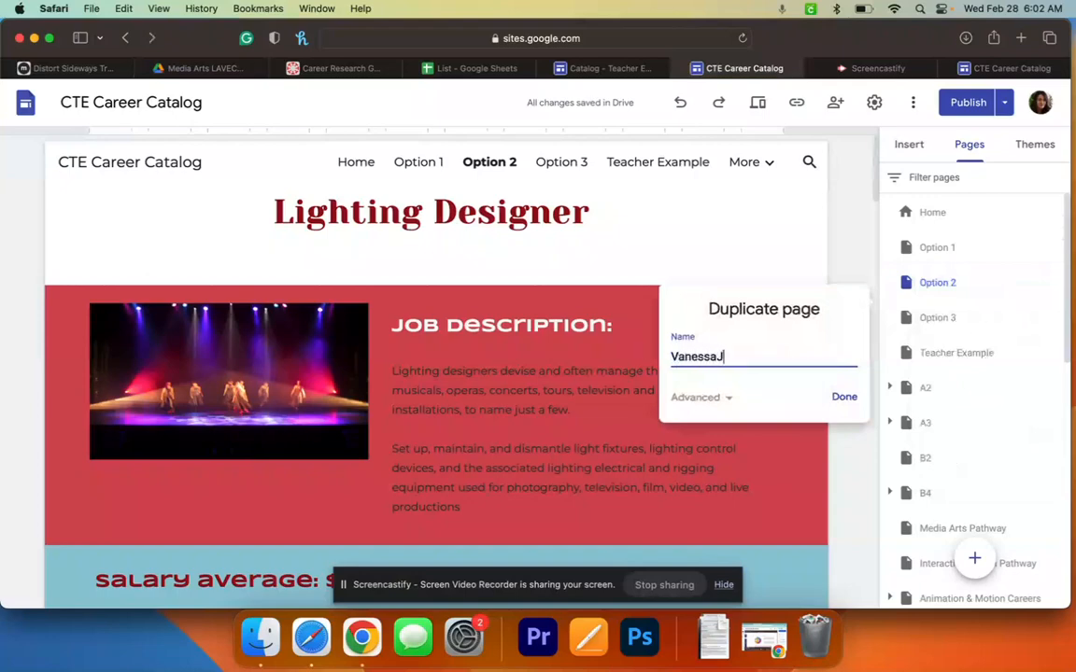
{"action": "type", "text": "1"}
{"action": "left_click", "coordinate": [848, 400]}
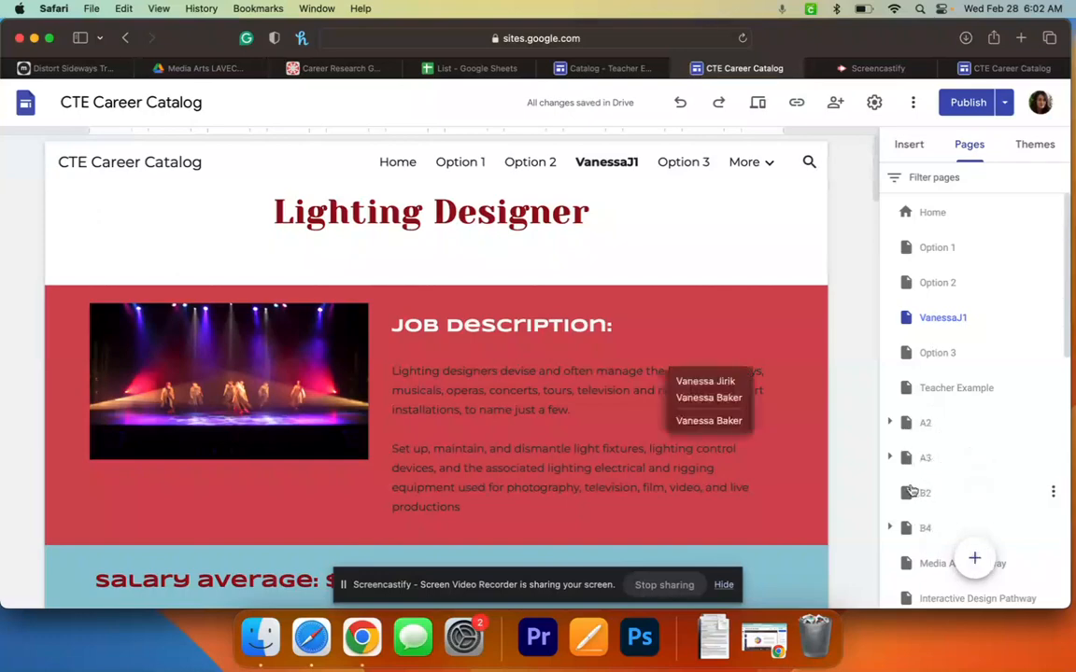
{"action": "left_click", "coordinate": [890, 424]}
{"action": "scroll", "coordinate": [998, 466], "scroll_direction": "down", "scroll_amount": 1}
{"action": "scroll", "coordinate": [997, 466], "scroll_direction": "down", "scroll_amount": 8}
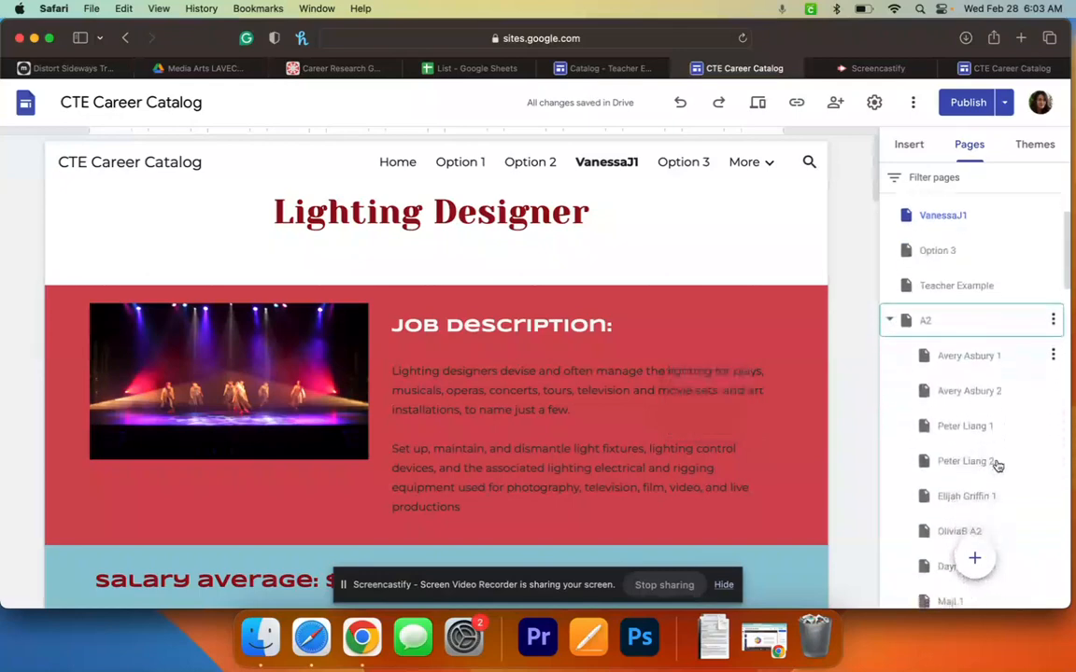
{"action": "scroll", "coordinate": [997, 466], "scroll_direction": "down", "scroll_amount": 5}
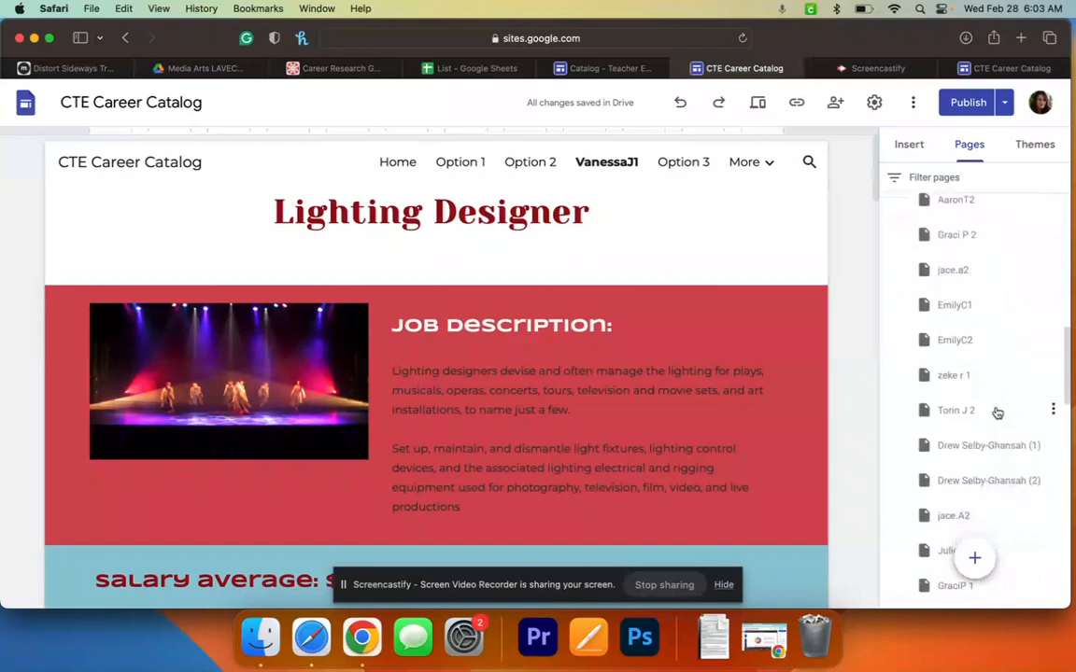
{"action": "scroll", "coordinate": [984, 378], "scroll_direction": "up", "scroll_amount": 13}
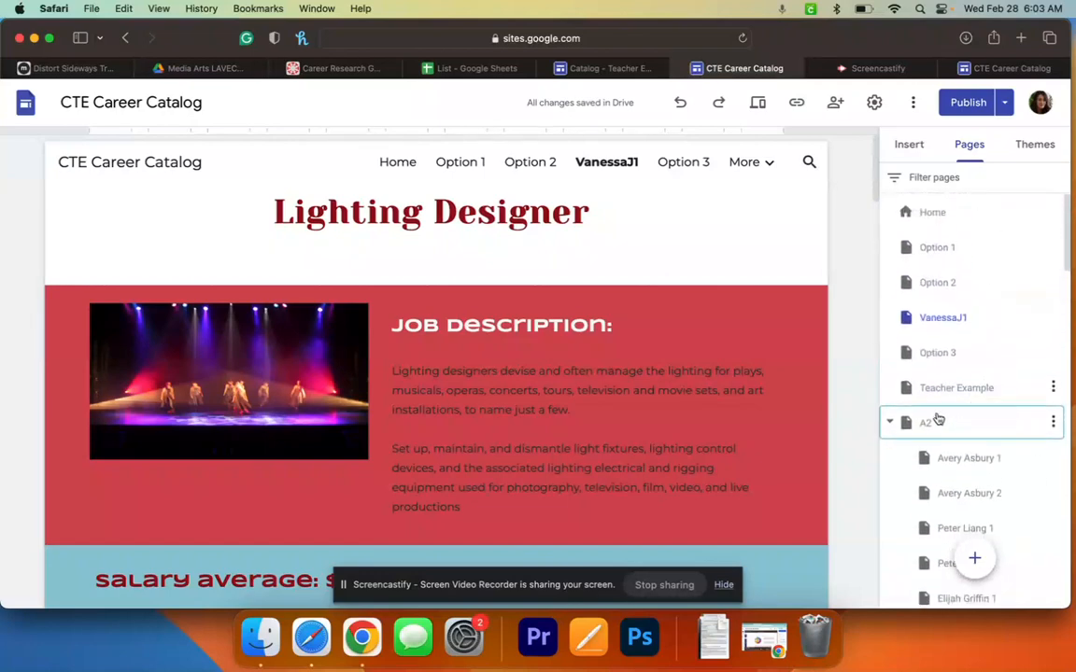
{"action": "left_click", "coordinate": [890, 423]}
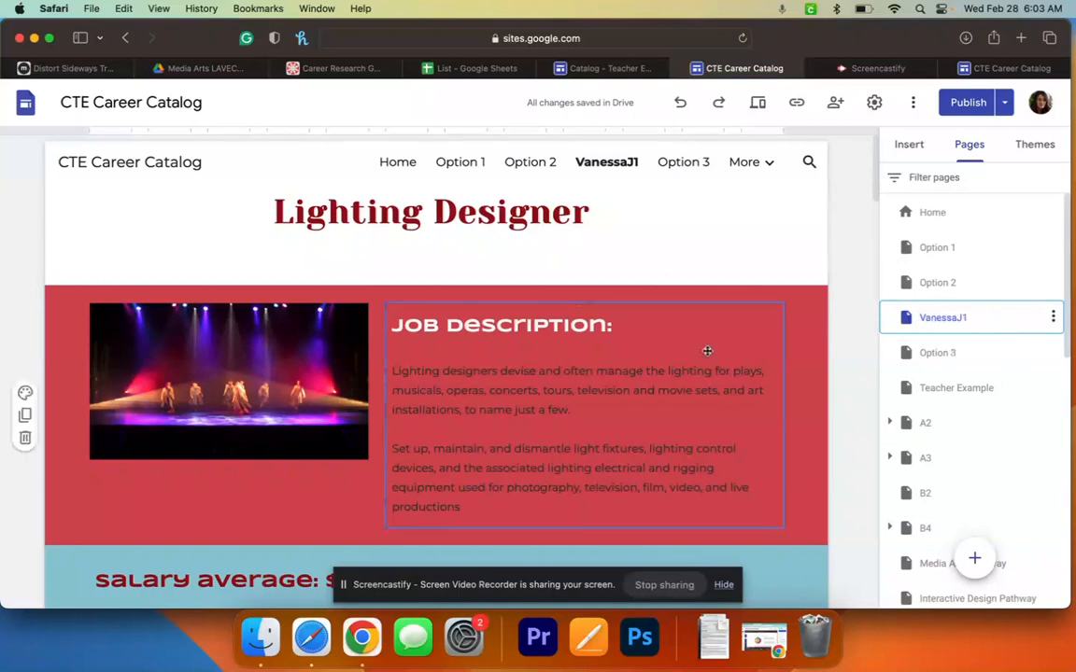
- Replace the copied page's Lighting Designer heading with 'Graphic Design Teacher'
{"action": "left_click", "coordinate": [588, 212]}
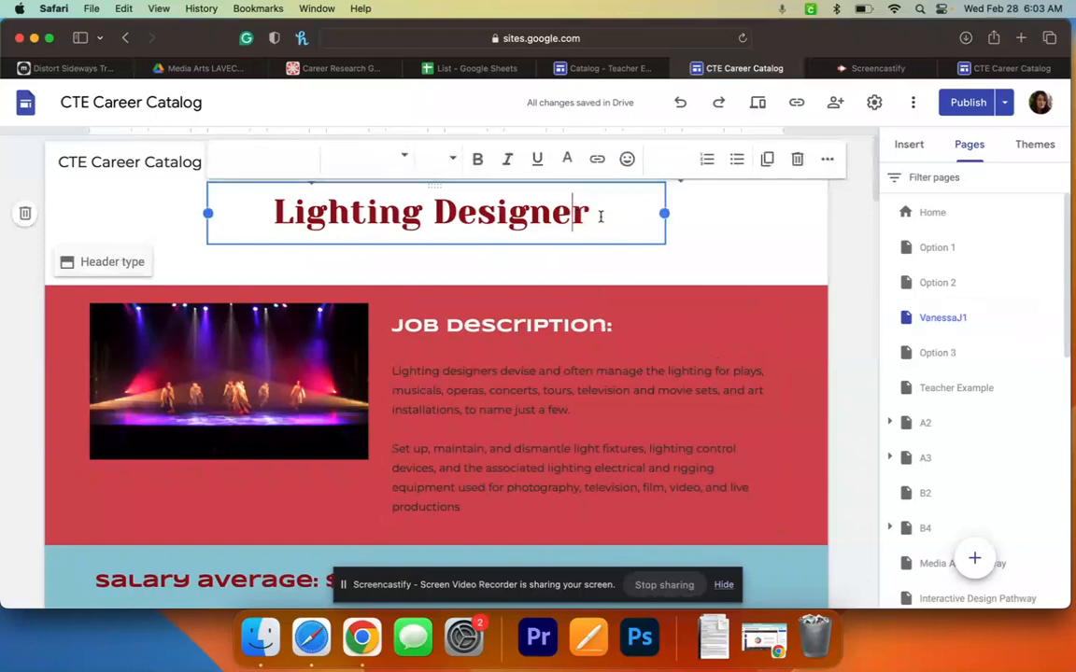
{"action": "key", "text": "shift+alt+Left"}
{"action": "key", "text": "super+a"}
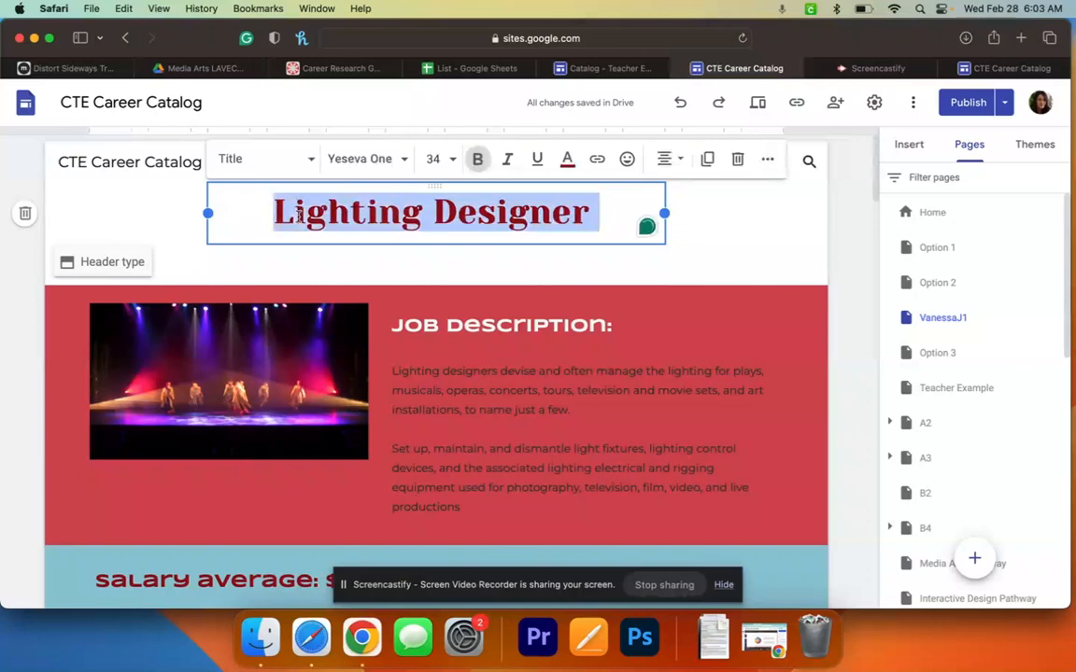
{"action": "type", "text": "Graphic D"}
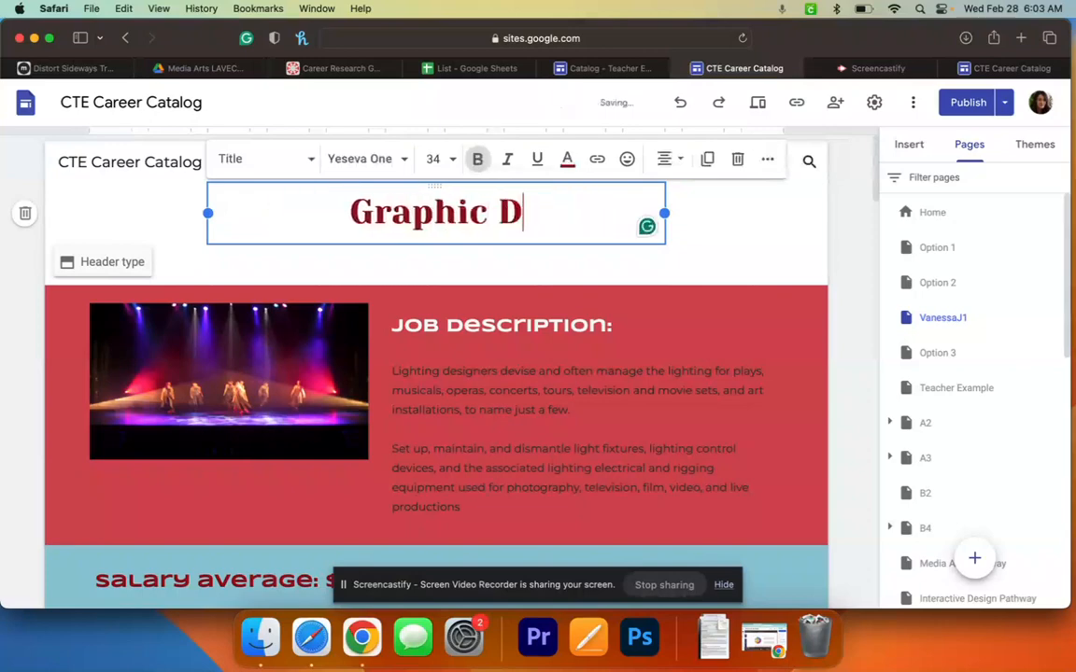
{"action": "type", "text": "esign Teacher"}
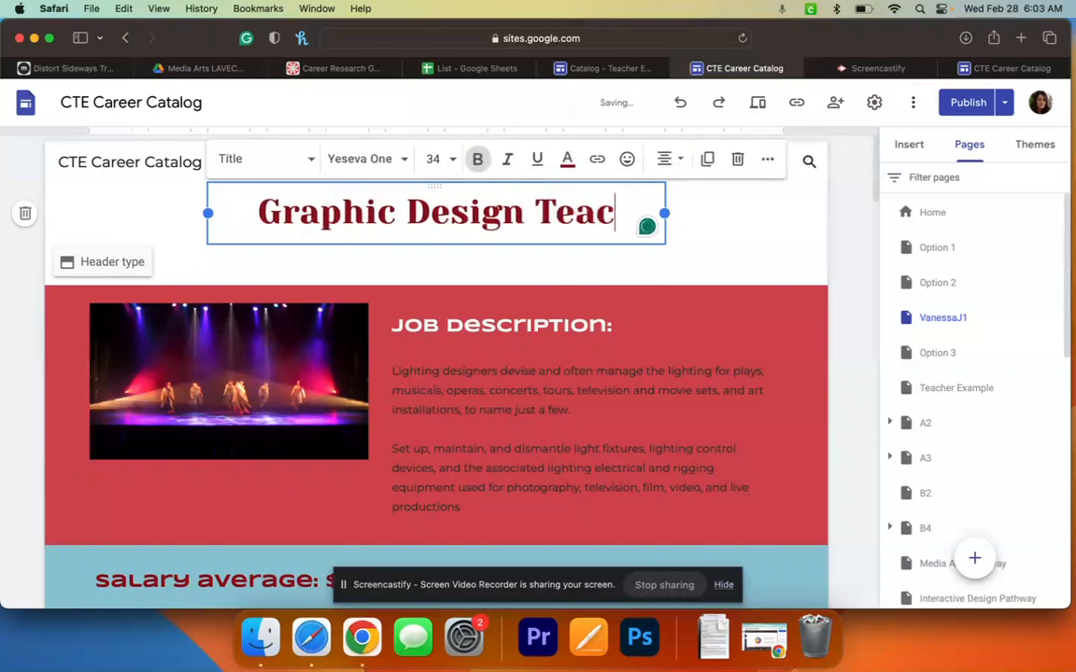
{"action": "left_click", "coordinate": [432, 420]}
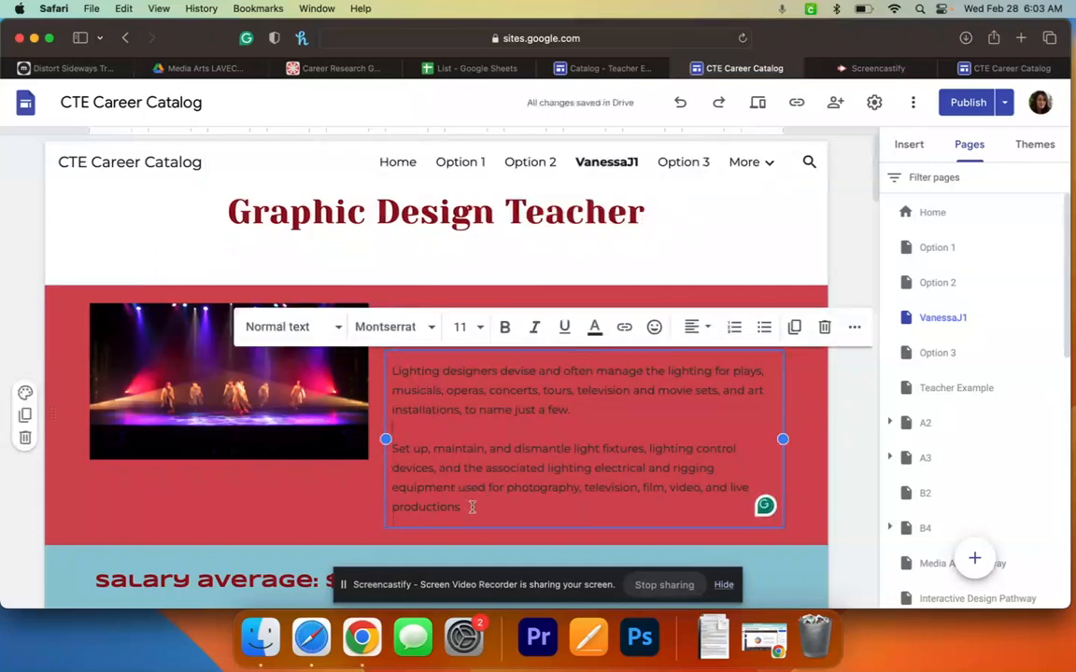
{"action": "left_click_drag", "start_coordinate": [472, 507], "coordinate": [390, 372]}
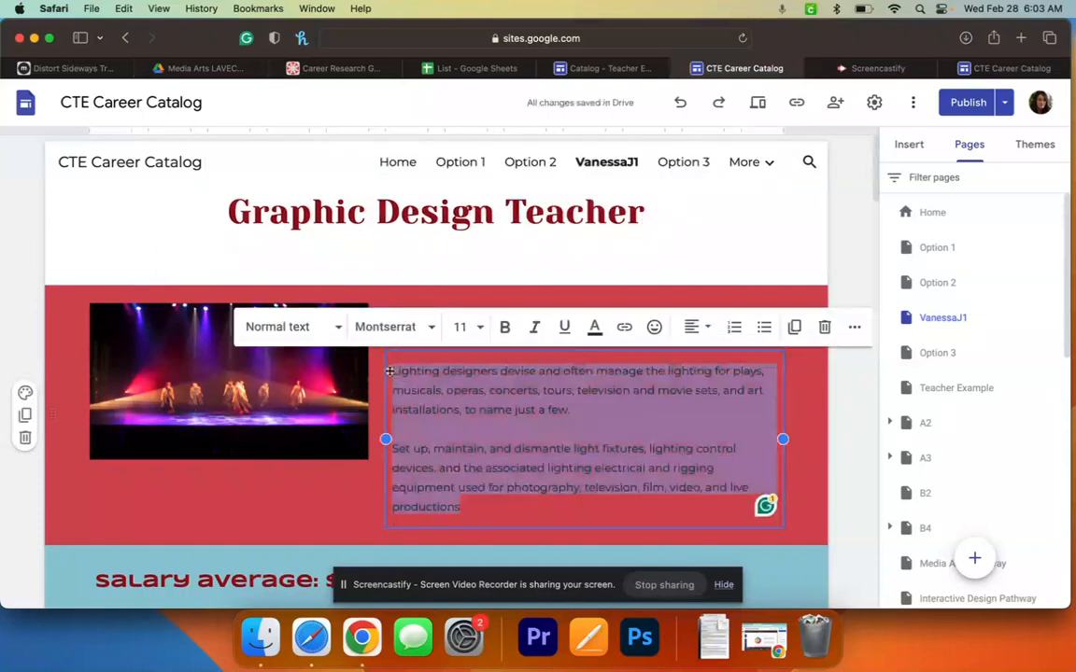
{"action": "left_click", "coordinate": [317, 477]}
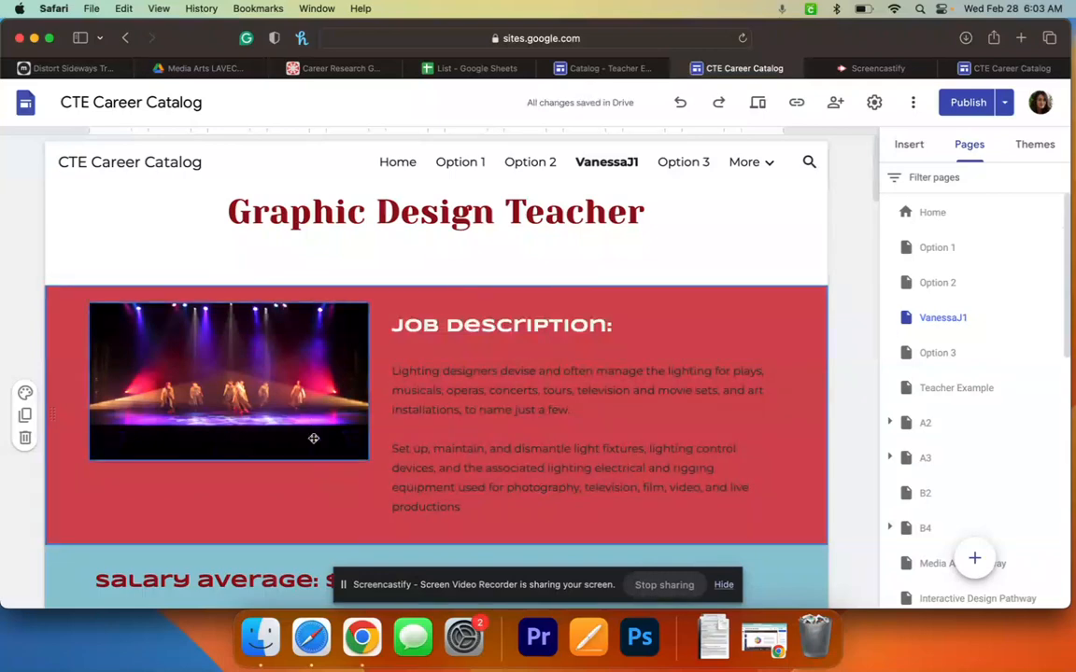
- Open the Replace image > Select picker for the stage-lighting photo
{"action": "left_click", "coordinate": [291, 356]}
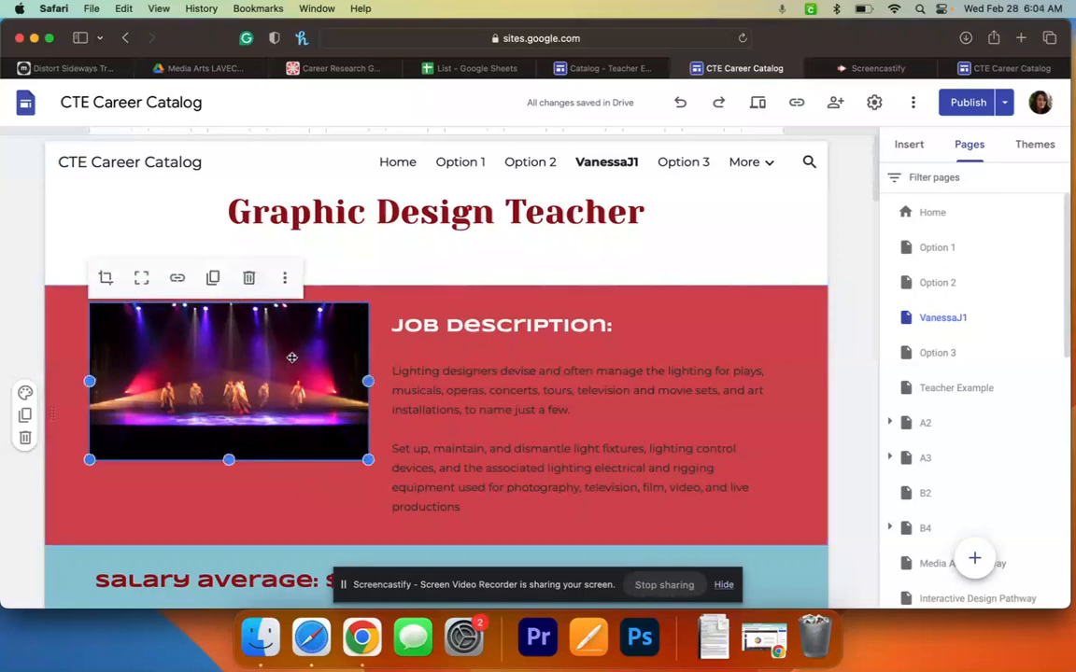
{"action": "left_click", "coordinate": [287, 282]}
{"action": "mouse_move", "coordinate": [385, 332]}
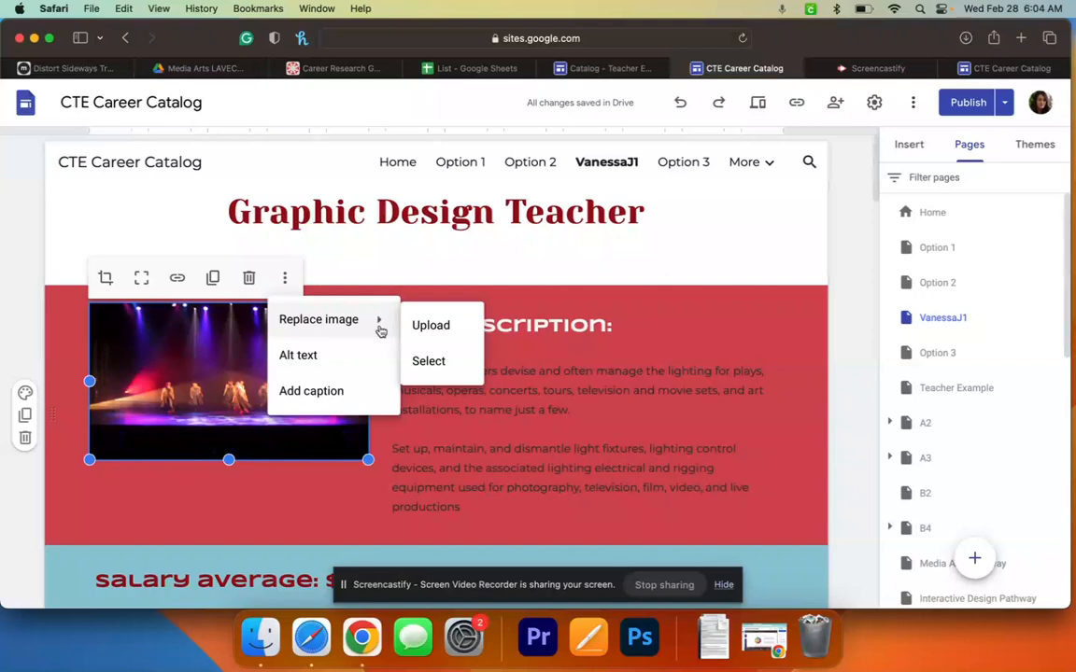
{"action": "left_click", "coordinate": [454, 380]}
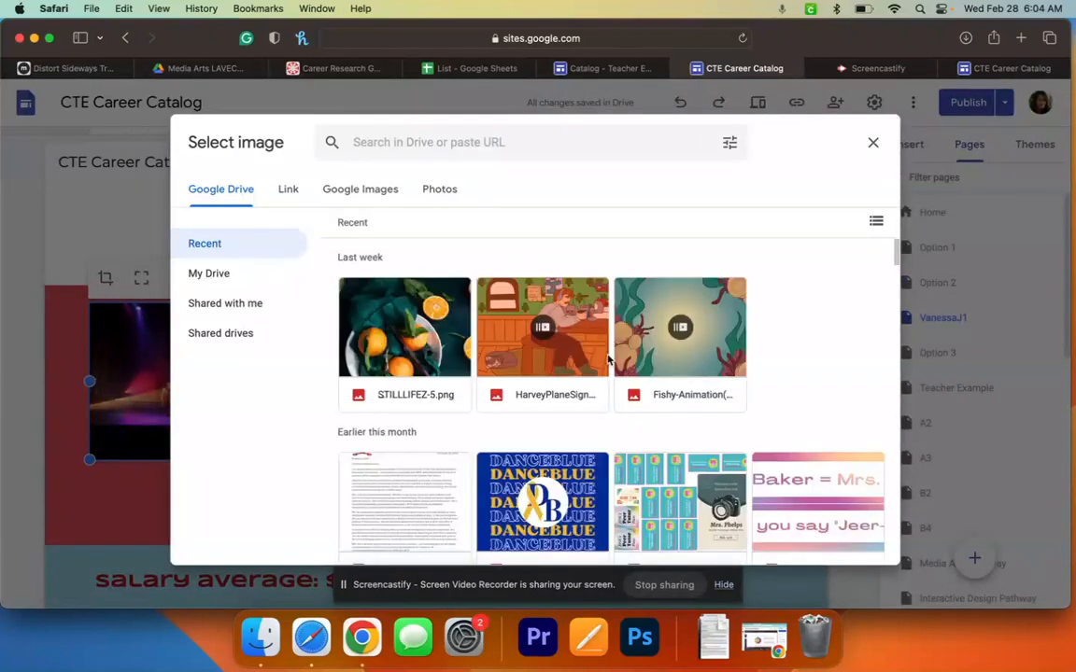
- Search Google Images for 'graphic design teacher'
{"action": "left_click", "coordinate": [355, 189]}
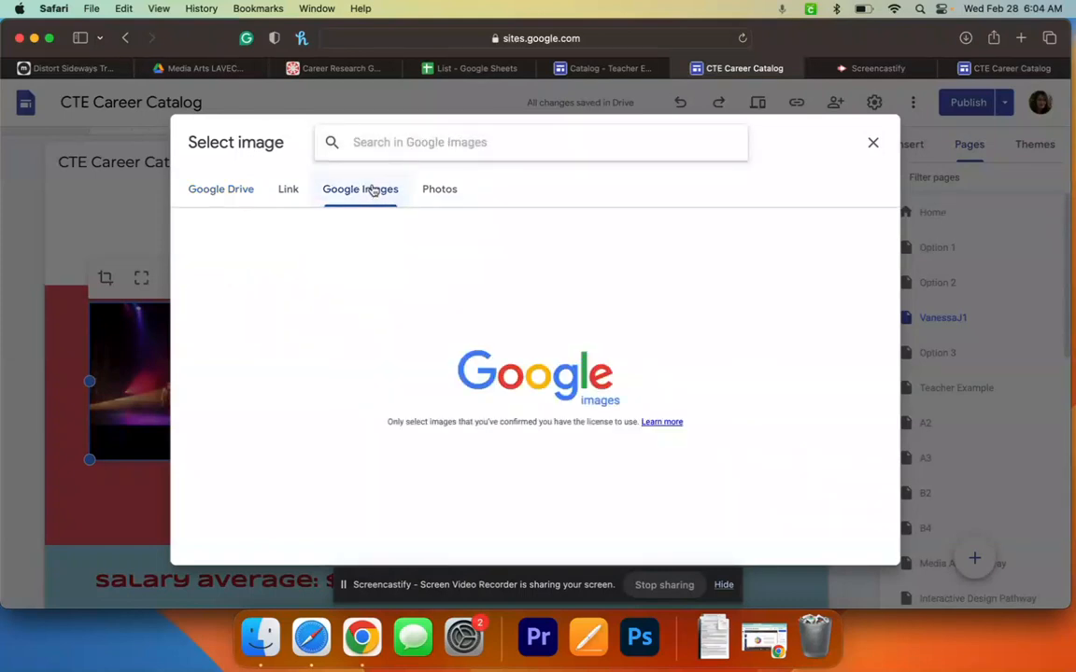
{"action": "type", "text": "gr"}
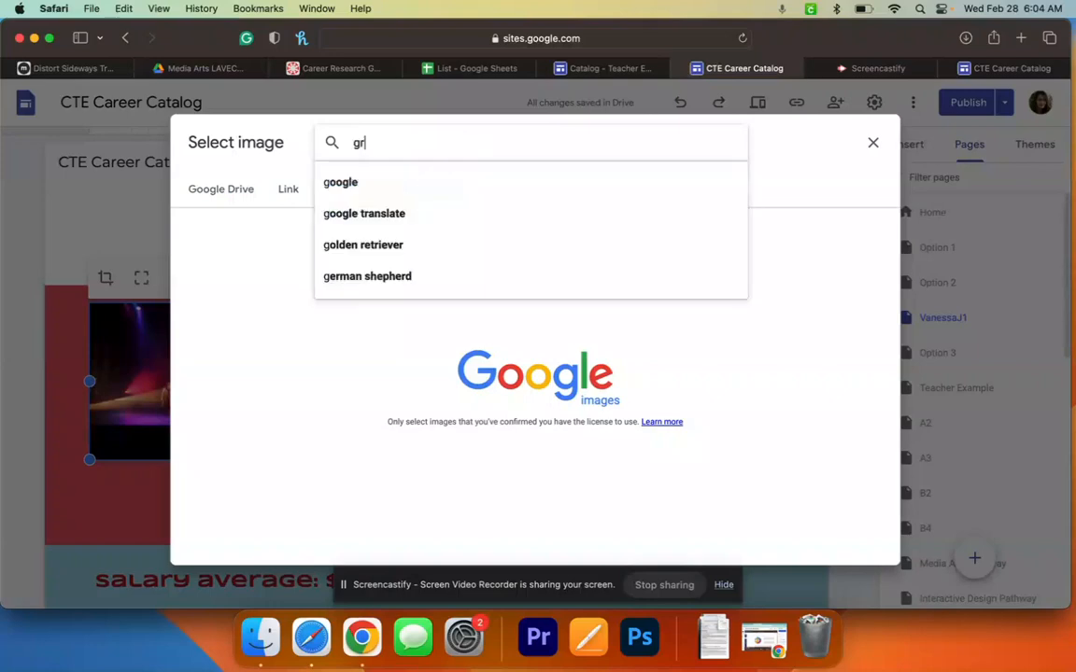
{"action": "type", "text": "aphic des"}
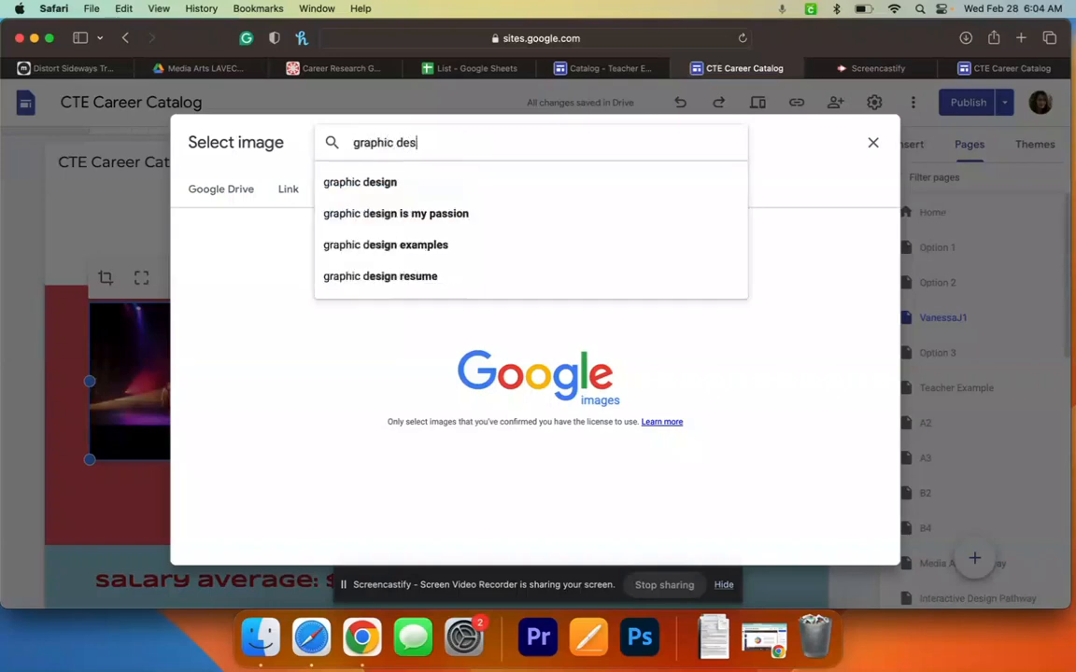
{"action": "type", "text": "ign teac"}
{"action": "key", "text": "BackSpace"}
{"action": "type", "text": "acher"}
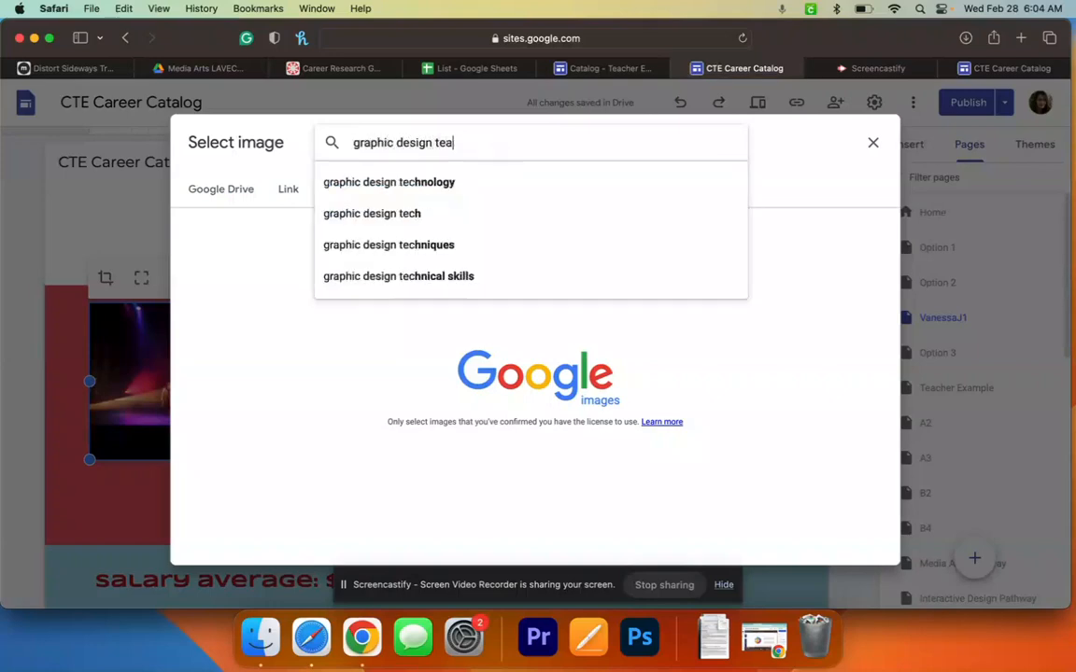
{"action": "key", "text": "Return"}
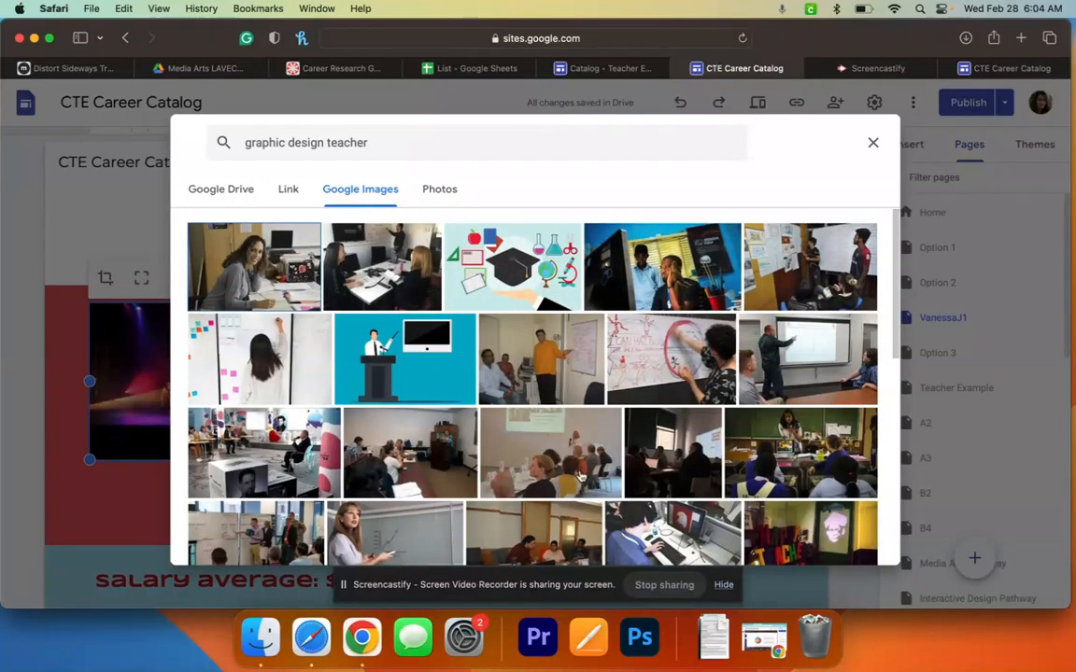
- Insert the photo of people working at laptops in place of the stage photo
{"action": "scroll", "coordinate": [570, 472], "scroll_direction": "down", "scroll_amount": 3}
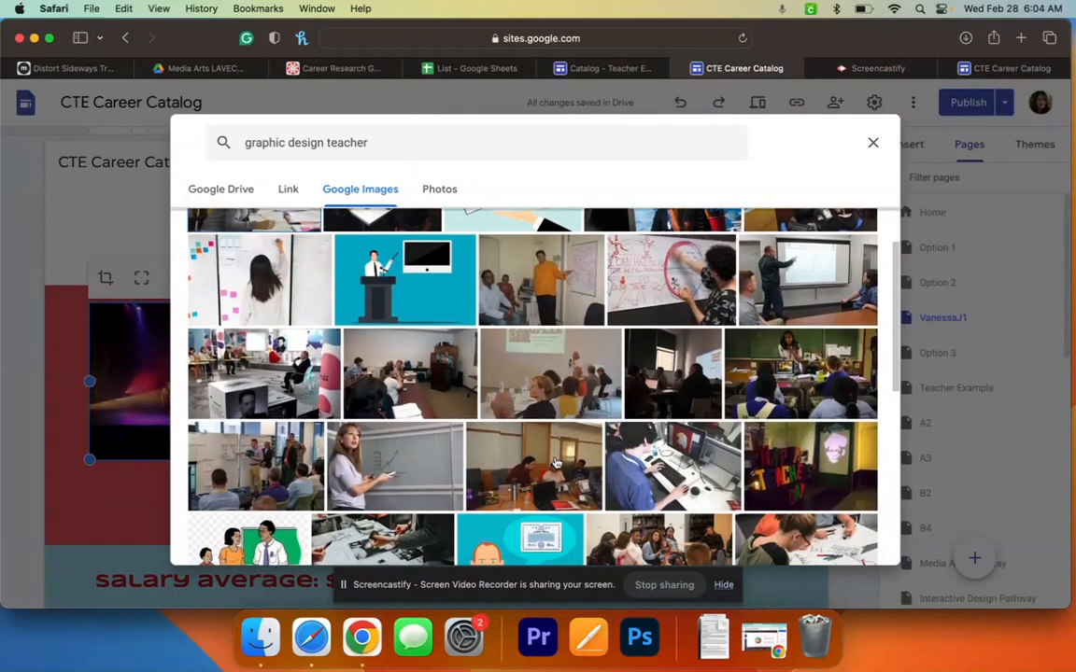
{"action": "scroll", "coordinate": [555, 463], "scroll_direction": "down", "scroll_amount": 2}
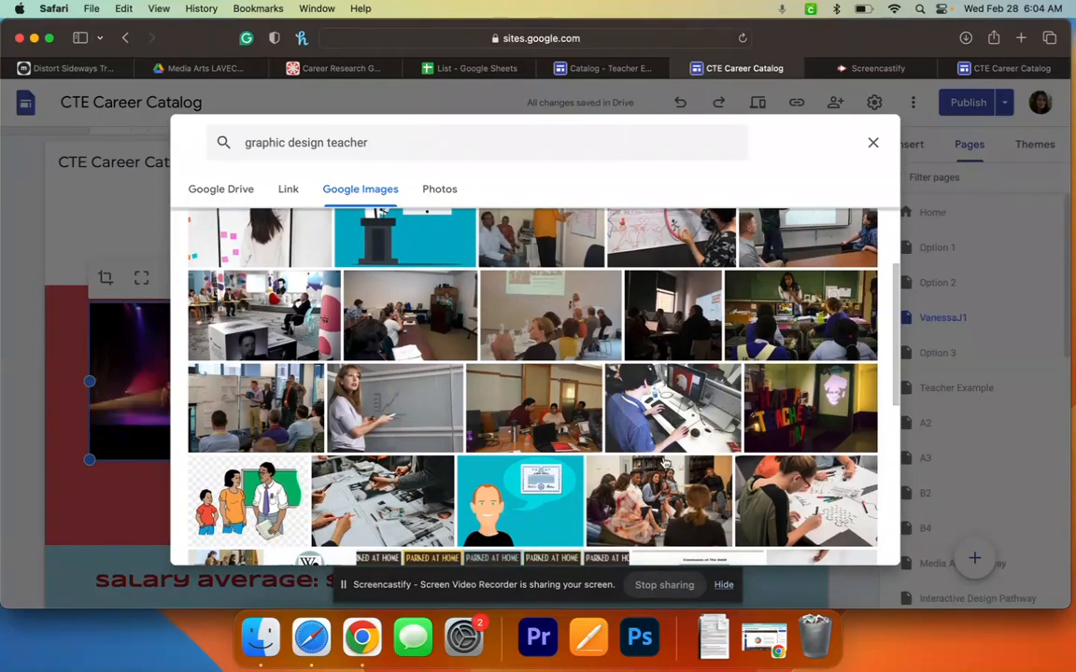
{"action": "scroll", "coordinate": [573, 429], "scroll_direction": "down", "scroll_amount": 1}
{"action": "scroll", "coordinate": [572, 429], "scroll_direction": "down", "scroll_amount": 5}
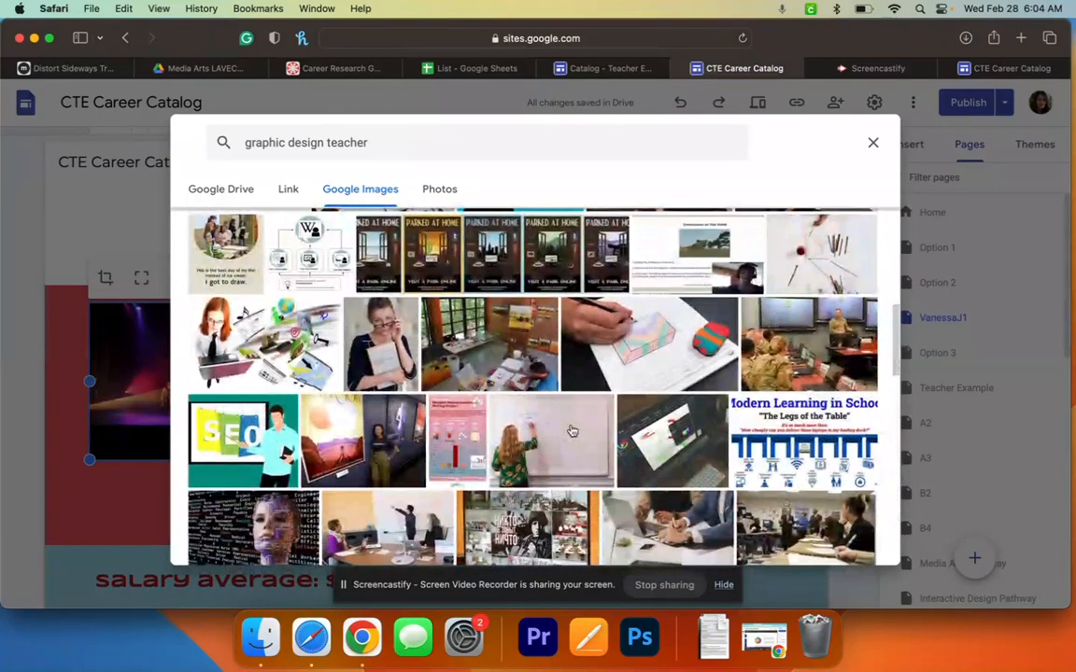
{"action": "scroll", "coordinate": [573, 431], "scroll_direction": "down", "scroll_amount": 2}
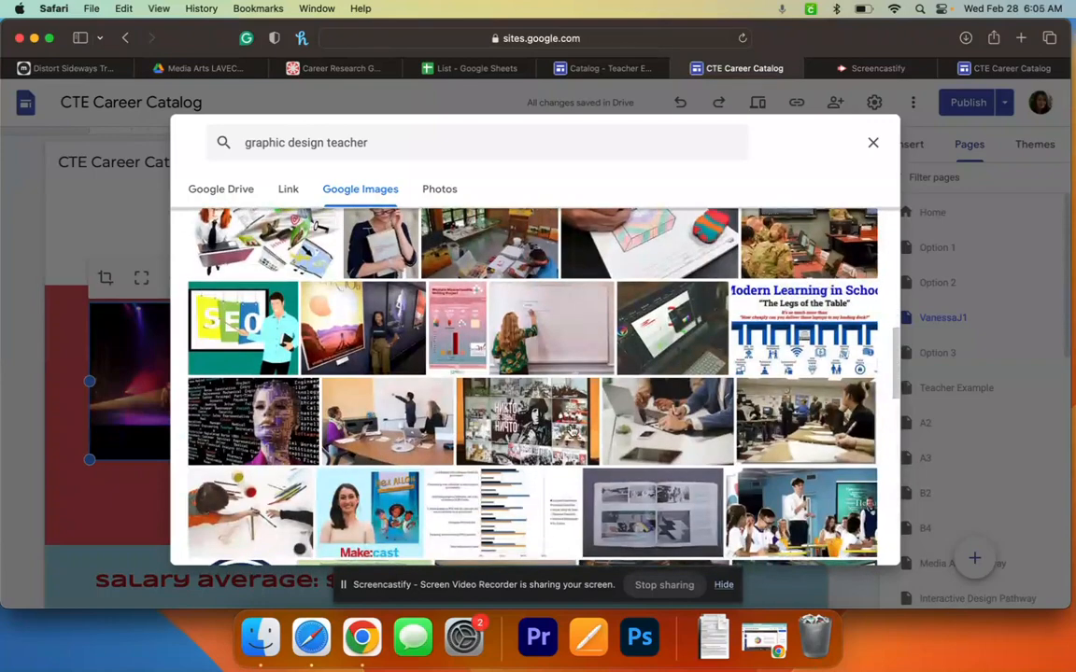
{"action": "scroll", "coordinate": [622, 406], "scroll_direction": "down", "scroll_amount": 4}
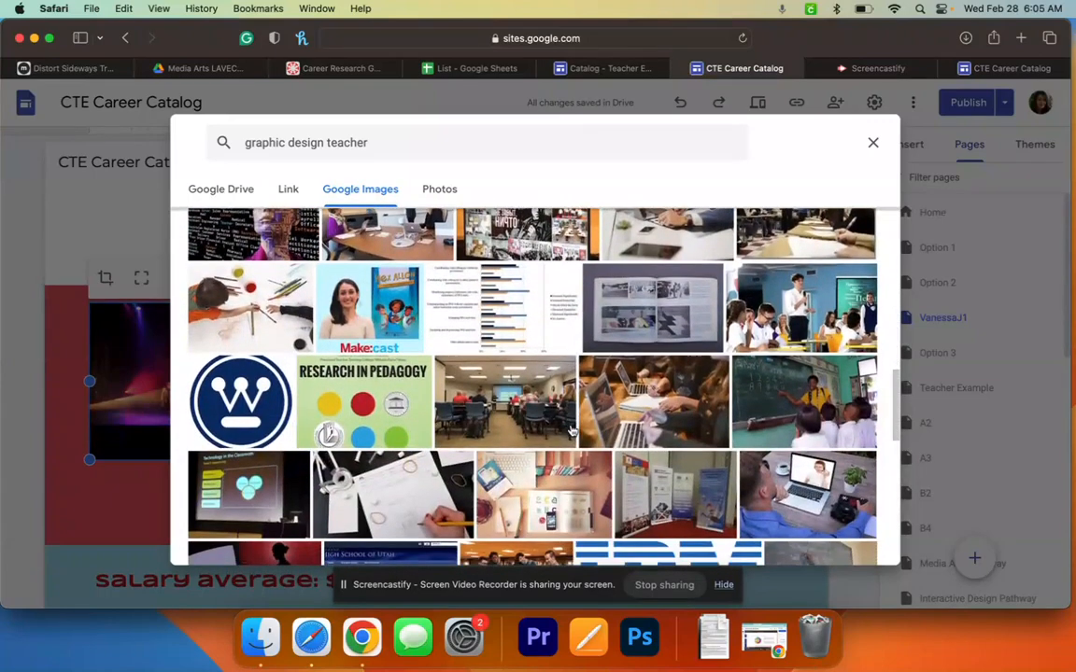
{"action": "left_click", "coordinate": [653, 402]}
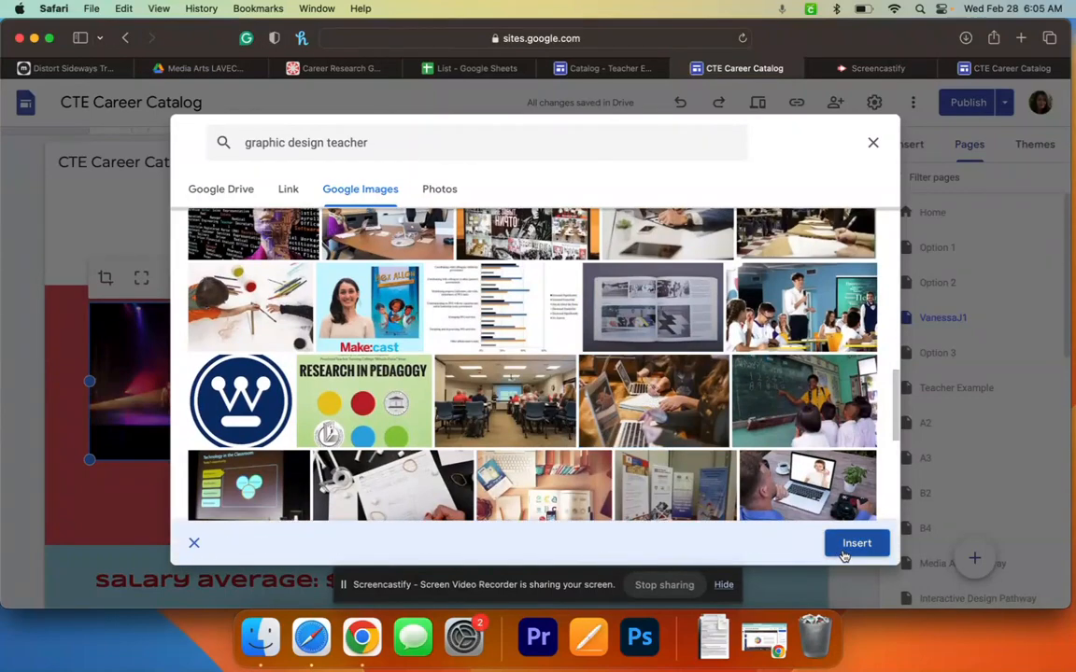
{"action": "left_click", "coordinate": [846, 545]}
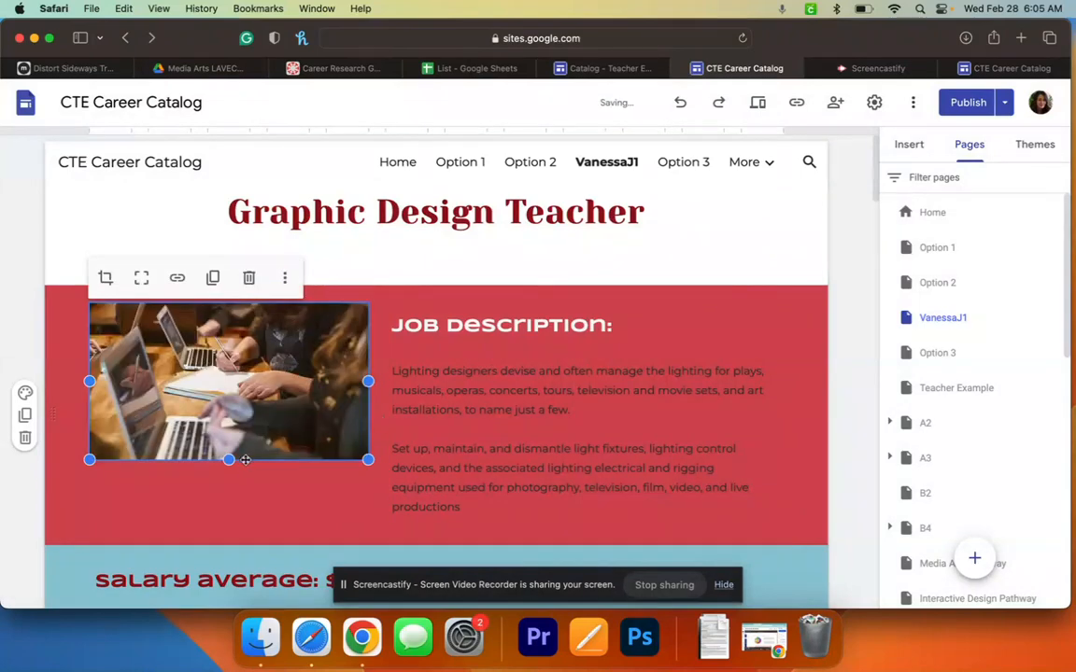
- Stretch the laptop photo taller from its bottom edge, then scroll to the page's bottom sections
{"action": "left_click_drag", "start_coordinate": [228, 459], "coordinate": [210, 507]}
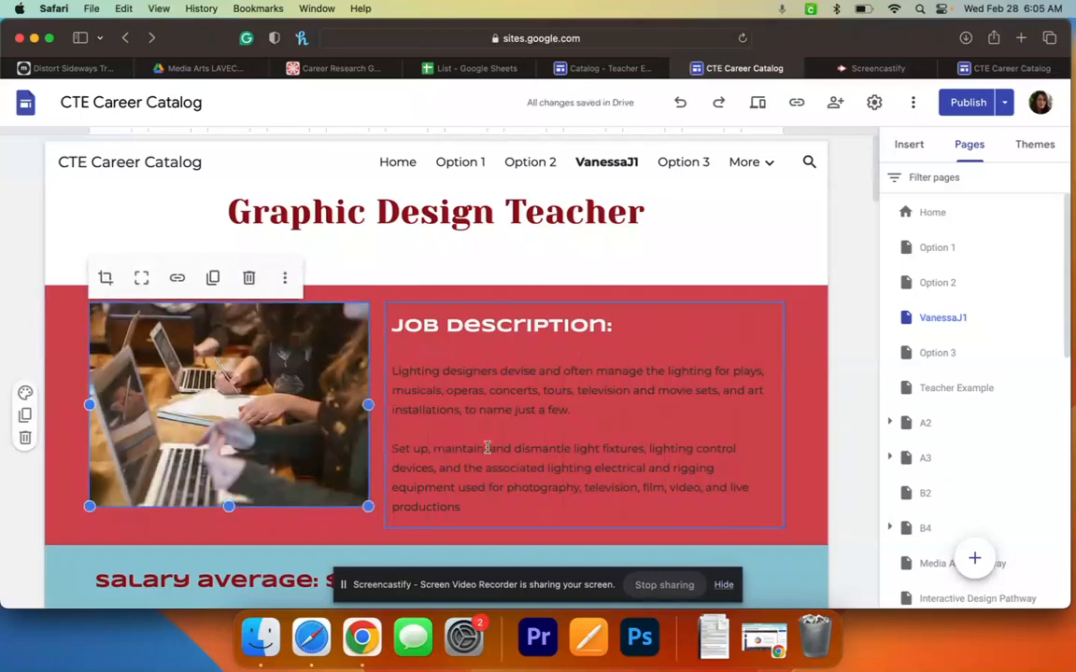
{"action": "scroll", "coordinate": [487, 448], "scroll_direction": "down", "scroll_amount": 5}
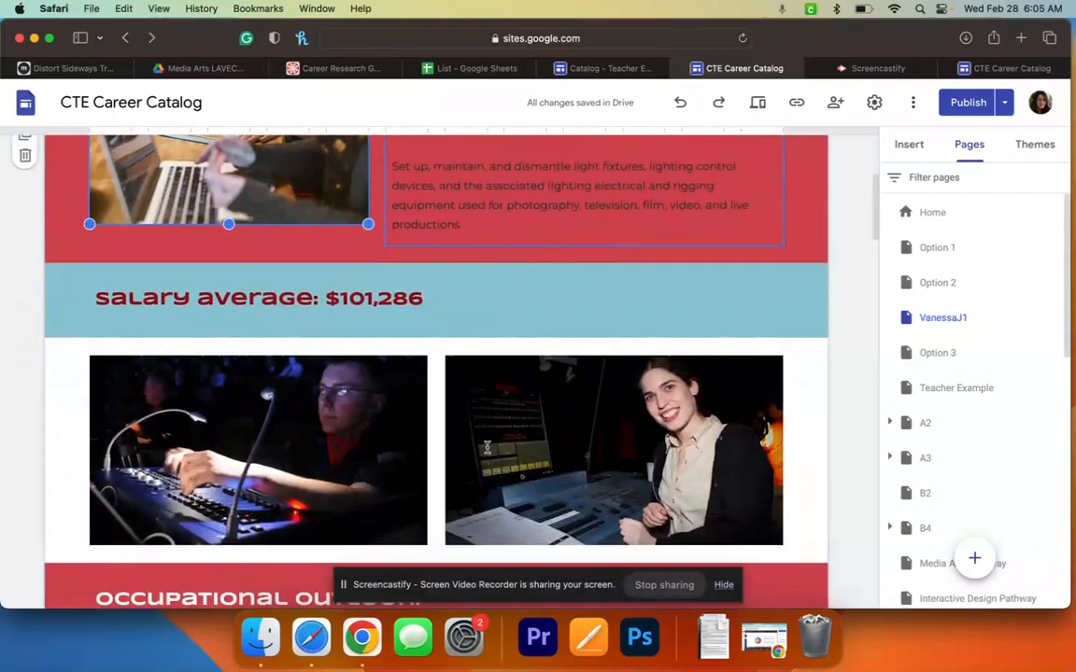
{"action": "scroll", "coordinate": [481, 449], "scroll_direction": "down", "scroll_amount": 10}
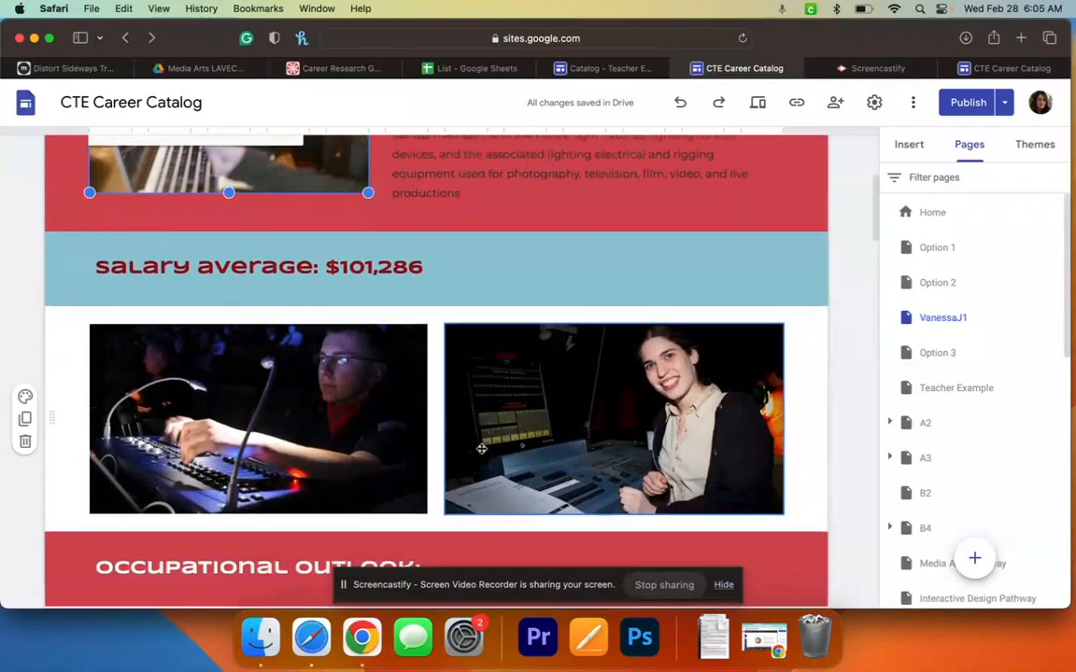
{"action": "scroll", "coordinate": [481, 449], "scroll_direction": "down", "scroll_amount": 10}
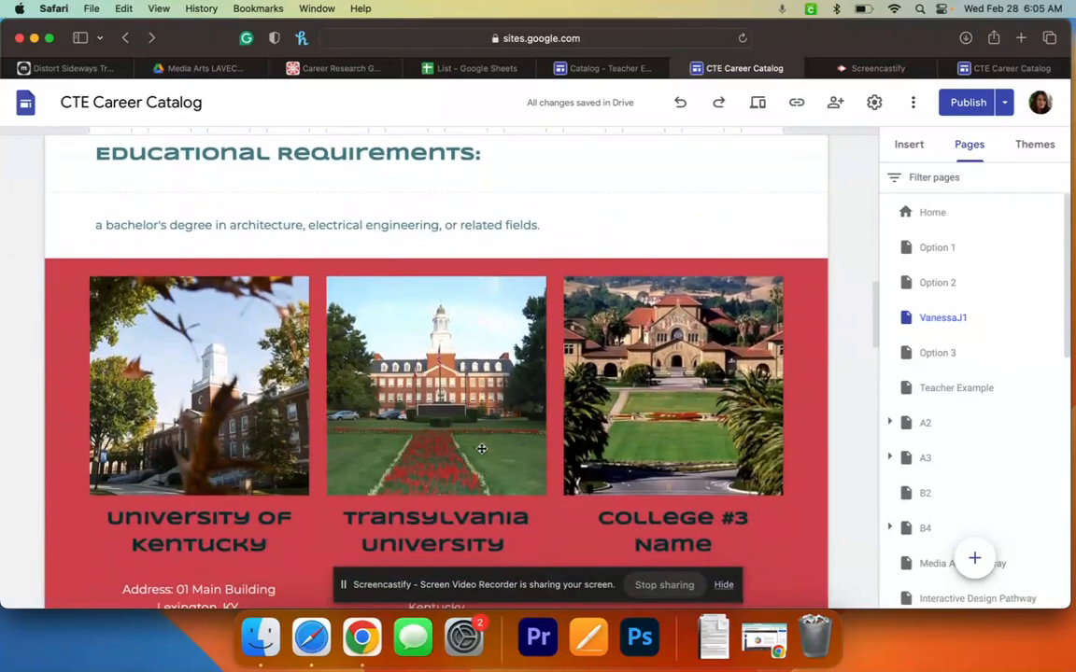
{"action": "scroll", "coordinate": [481, 449], "scroll_direction": "up", "scroll_amount": 5}
{"action": "scroll", "coordinate": [481, 449], "scroll_direction": "up", "scroll_amount": 2}
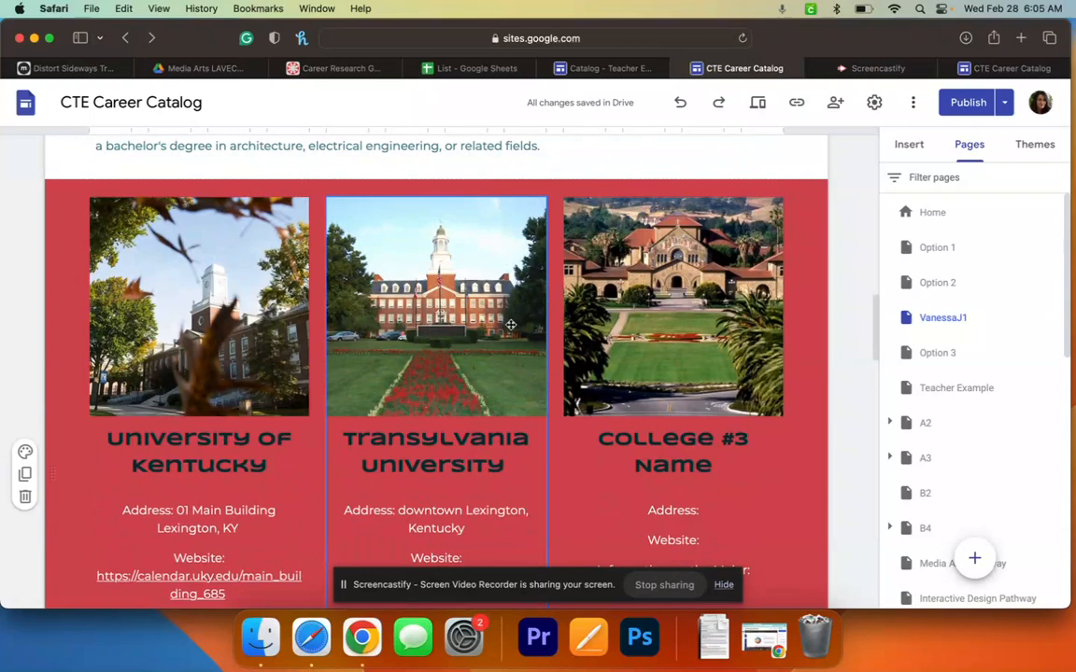
{"action": "scroll", "coordinate": [511, 325], "scroll_direction": "down", "scroll_amount": 10}
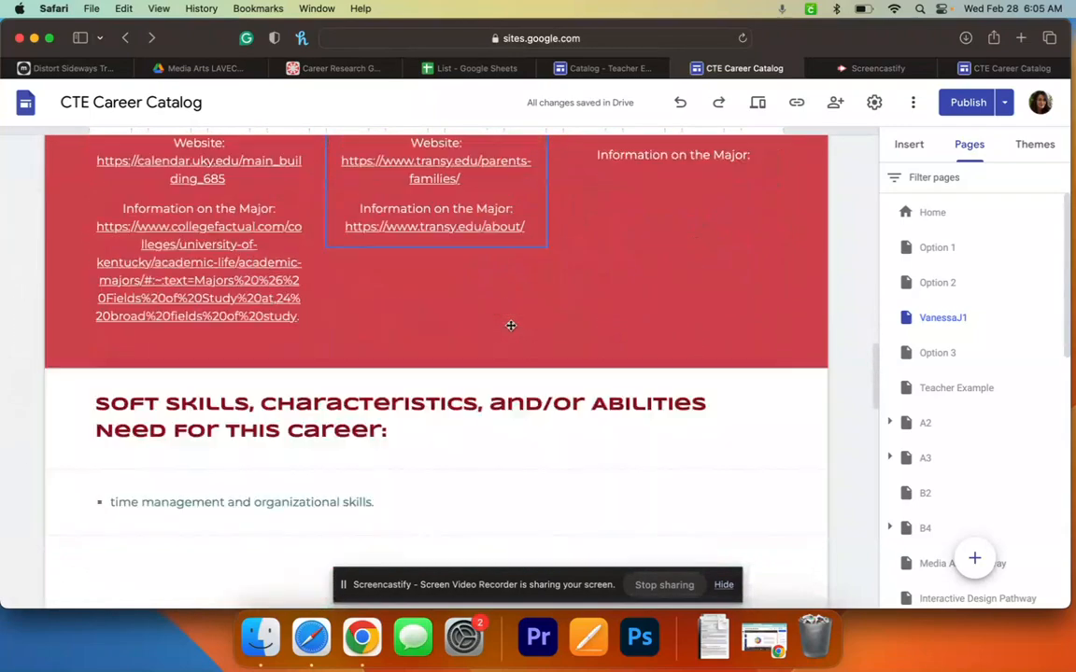
{"action": "scroll", "coordinate": [511, 325], "scroll_direction": "down", "scroll_amount": 10}
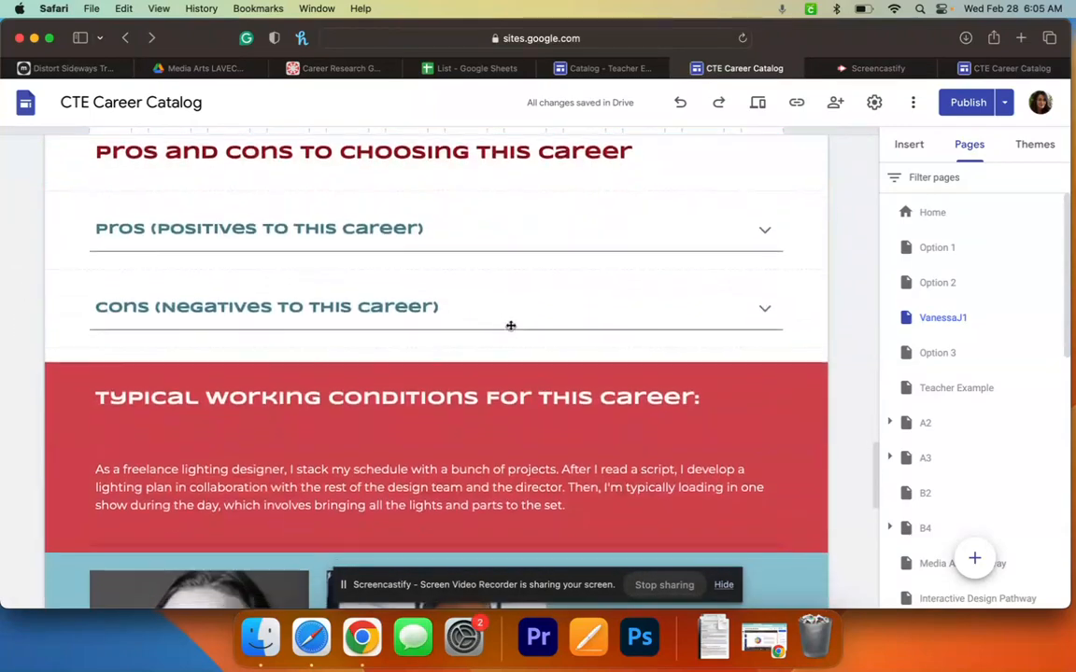
{"action": "scroll", "coordinate": [511, 325], "scroll_direction": "down", "scroll_amount": 1}
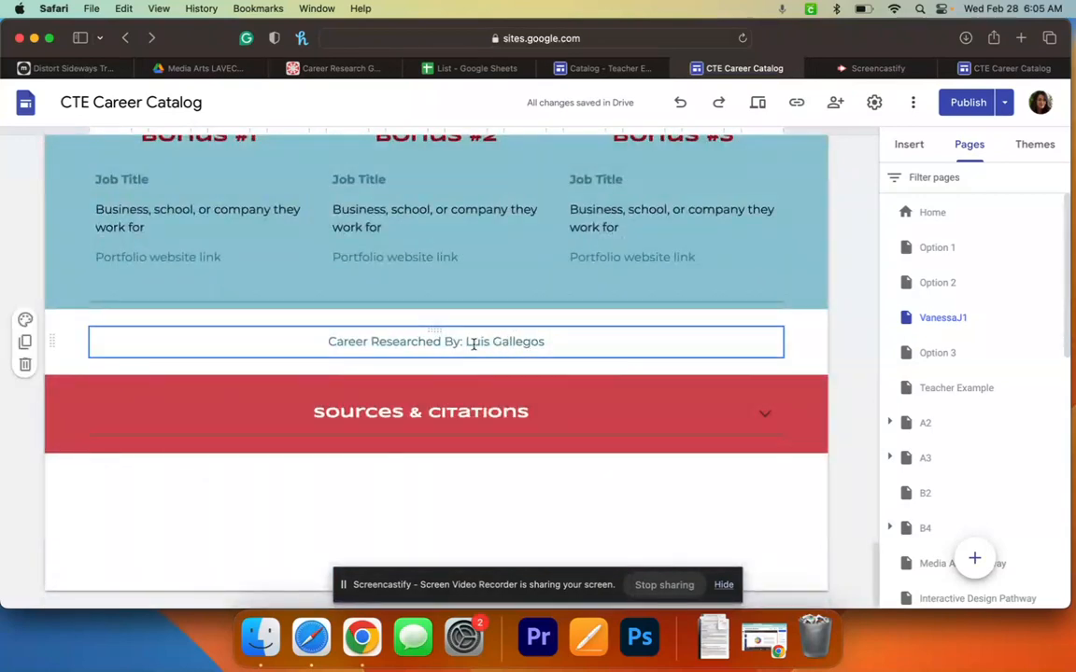
- Overwrite the old name after 'Career Researched By:' with the new researcher's full name
{"action": "left_click_drag", "start_coordinate": [467, 343], "coordinate": [548, 343]}
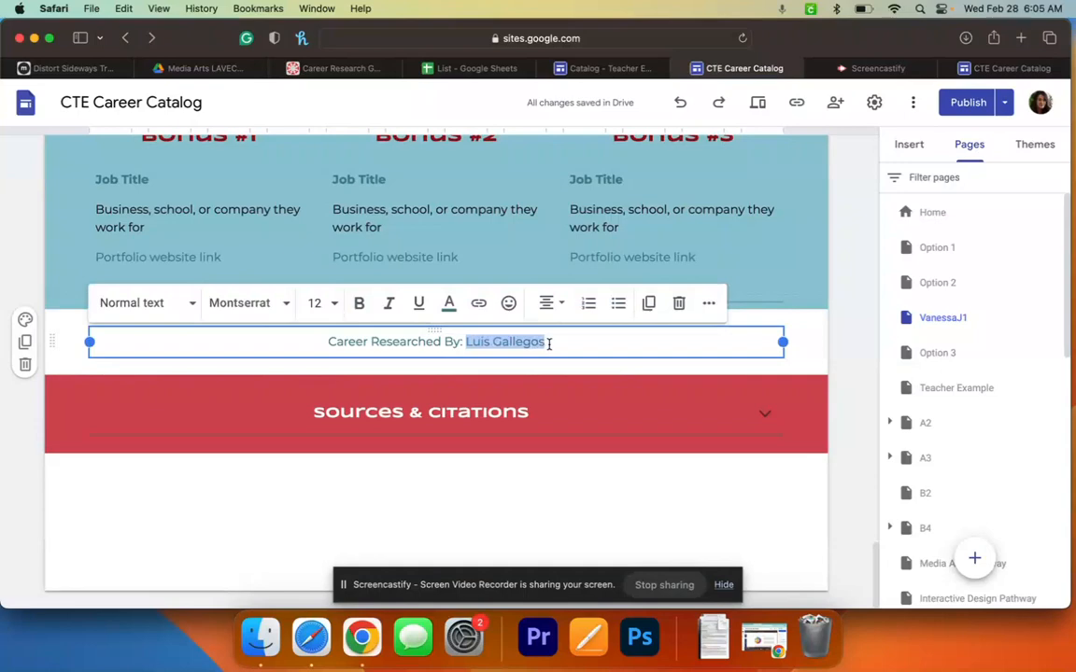
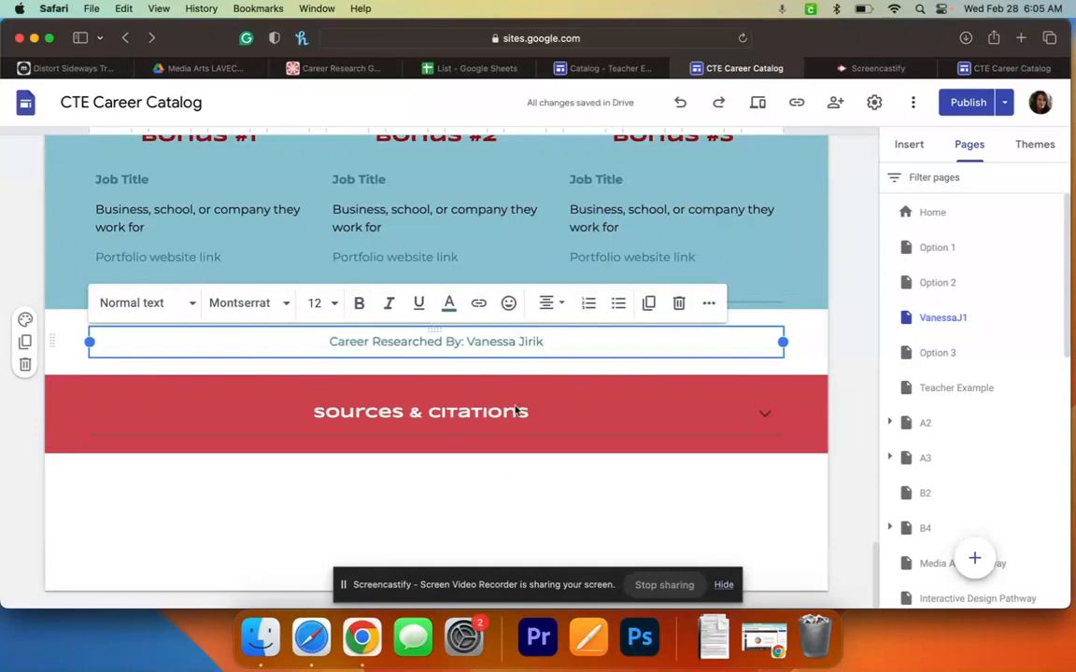
{"action": "left_click", "coordinate": [504, 509]}
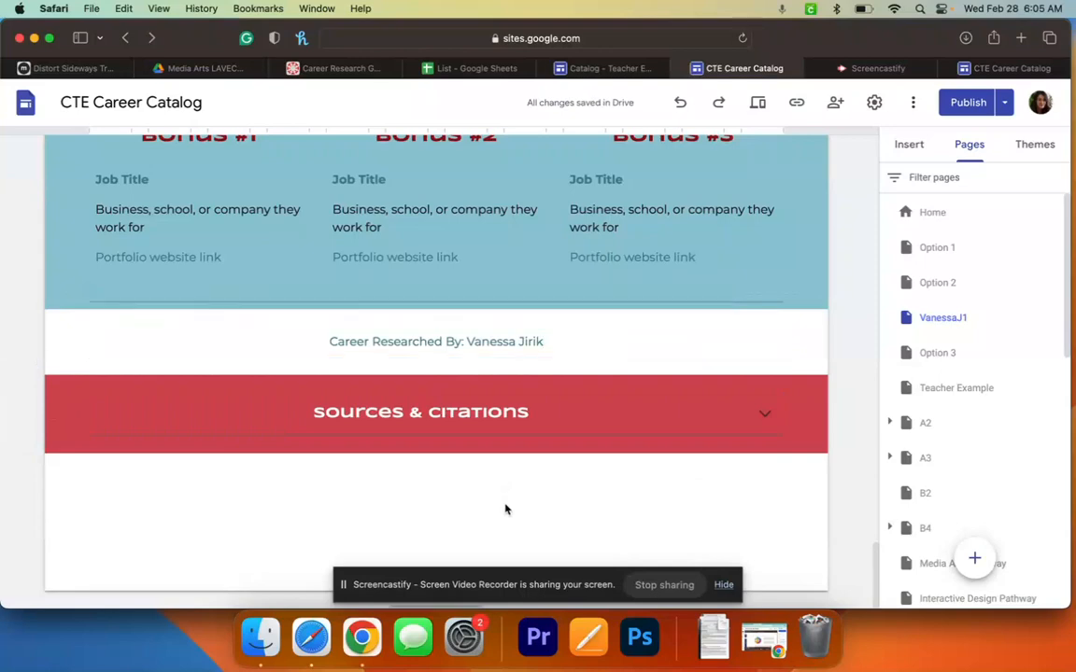